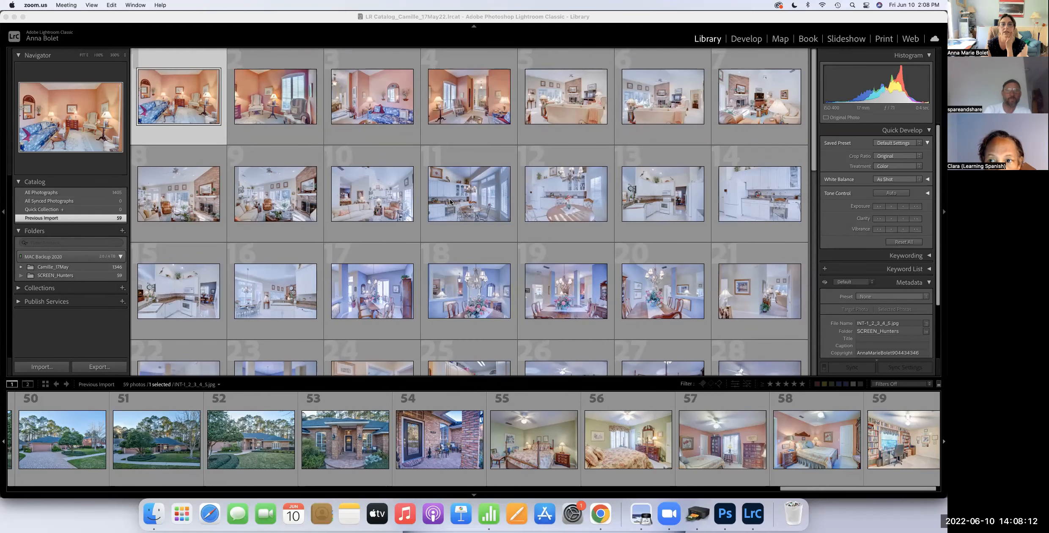
Browse the thumbnails of the previous import in the Library grid.
scroll(450, 200, down, 1)
scroll(450, 200, up, 1)
scroll(450, 202, down, 3)
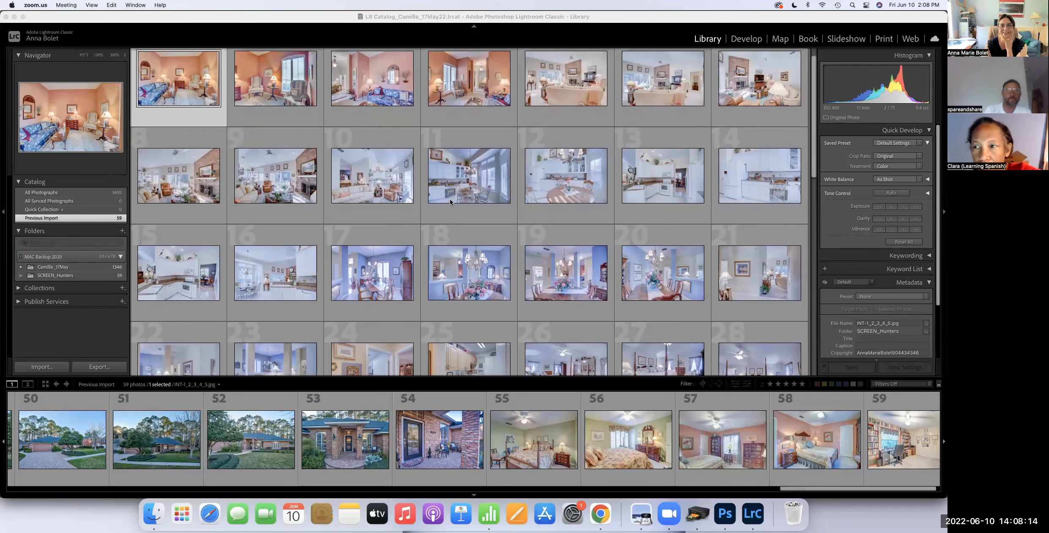
scroll(450, 200, down, 3)
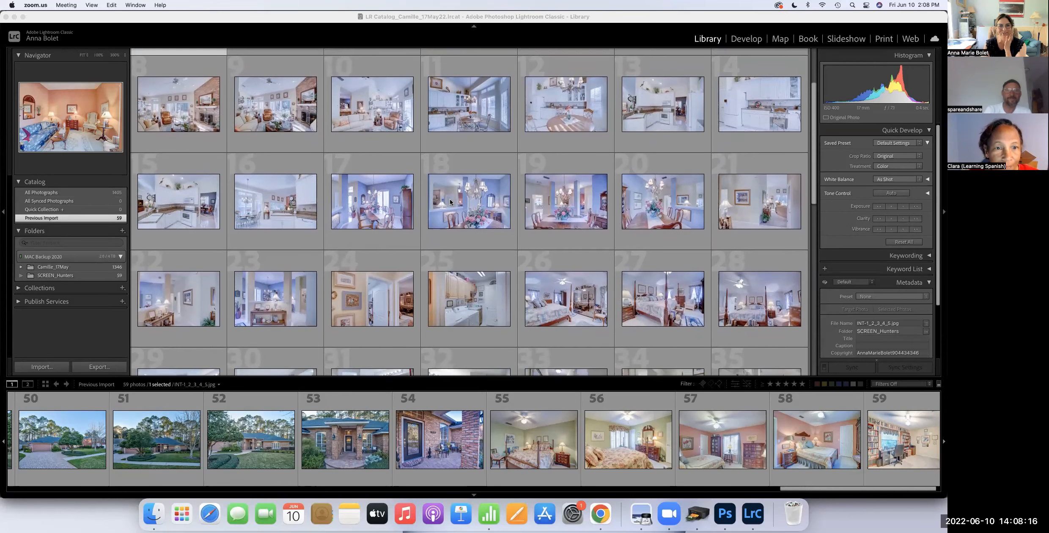
scroll(450, 202, up, 6)
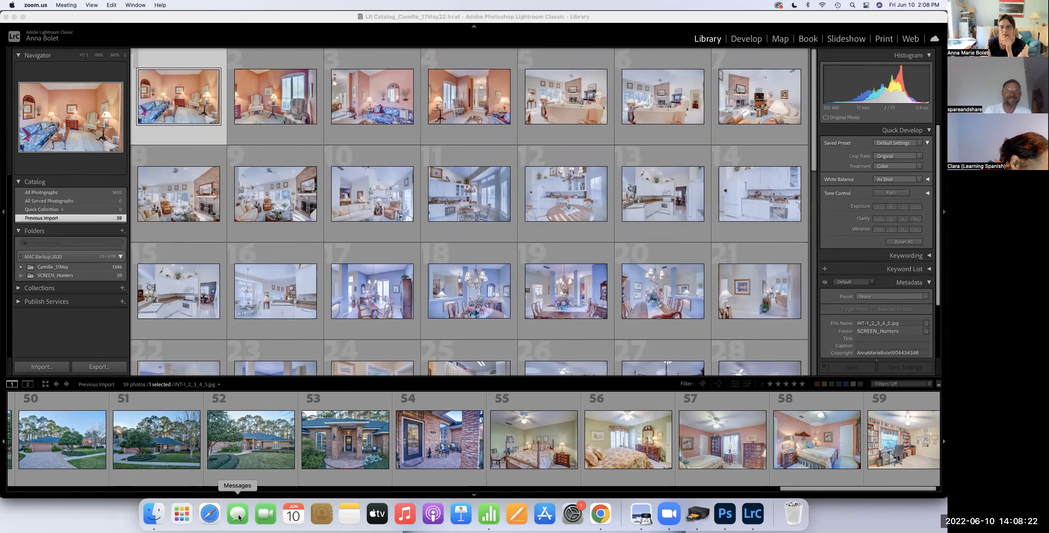
Switch to Finder and arrange the two folder windows side by side above the catalog.
click(156, 516)
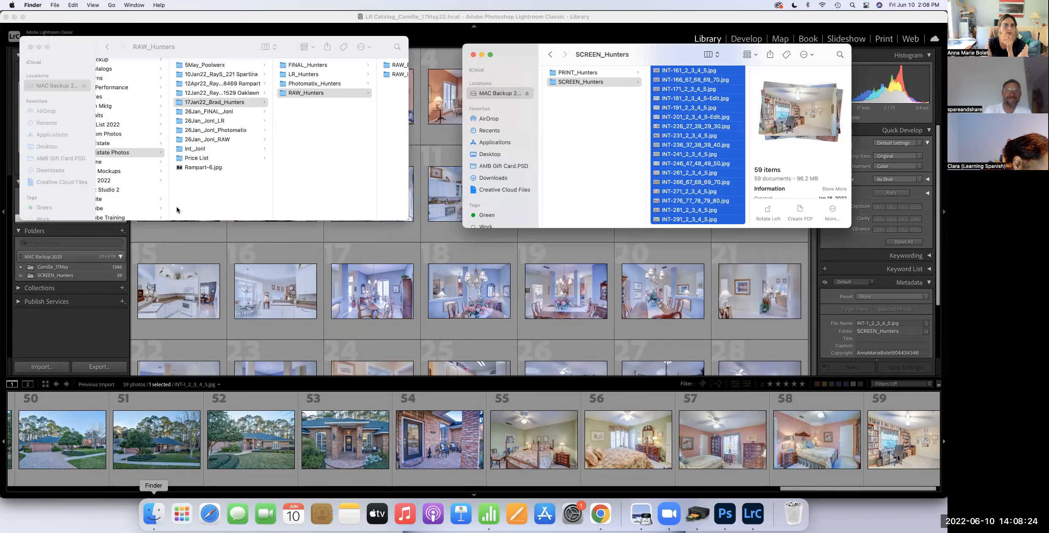
click(76, 84)
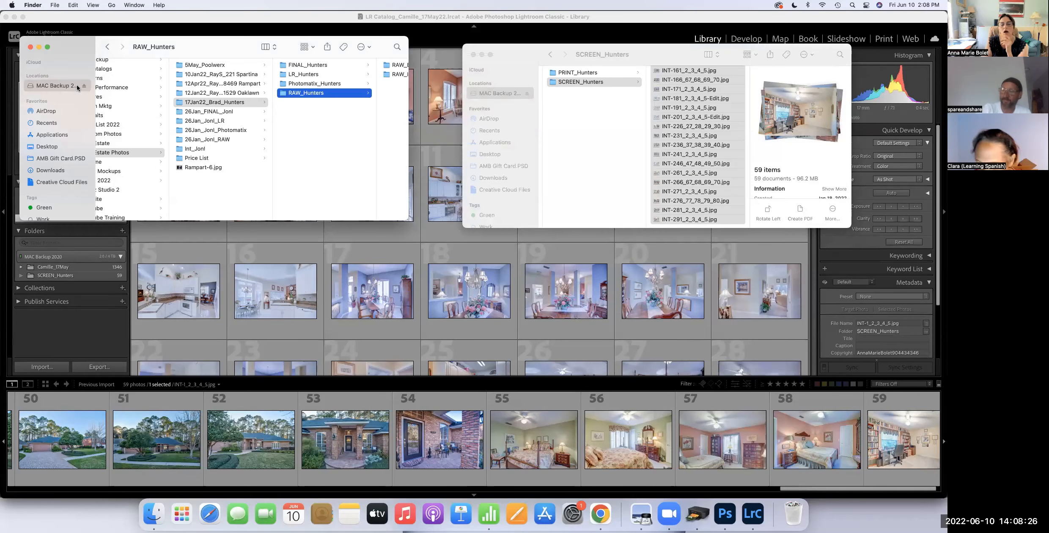
drag(218, 50, 232, 49)
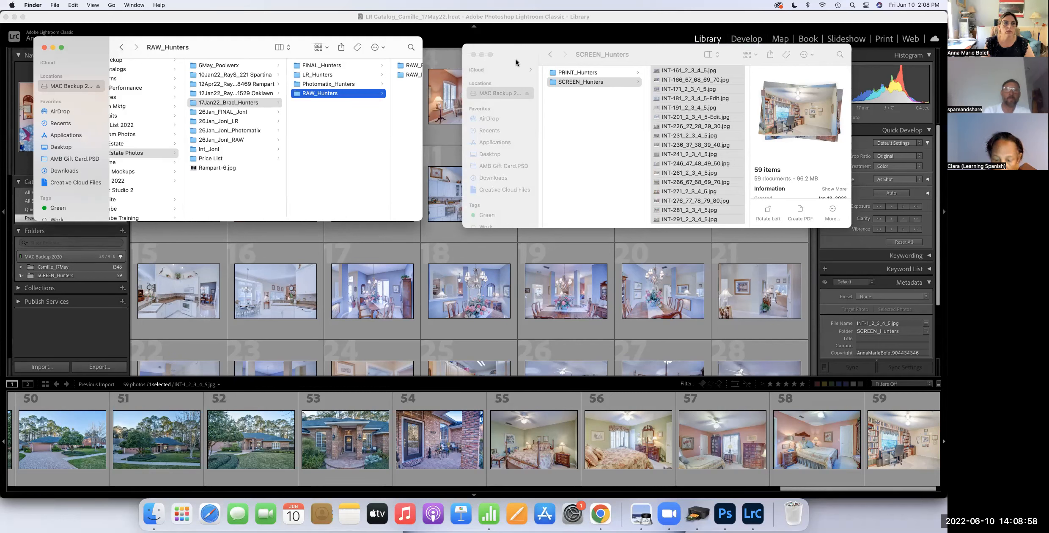
drag(522, 50, 499, 41)
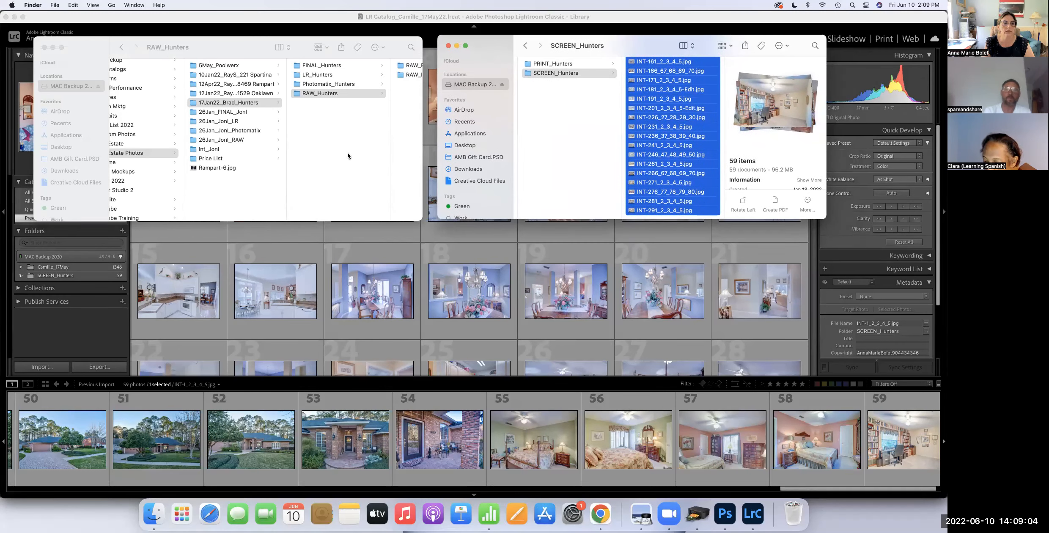
click(249, 101)
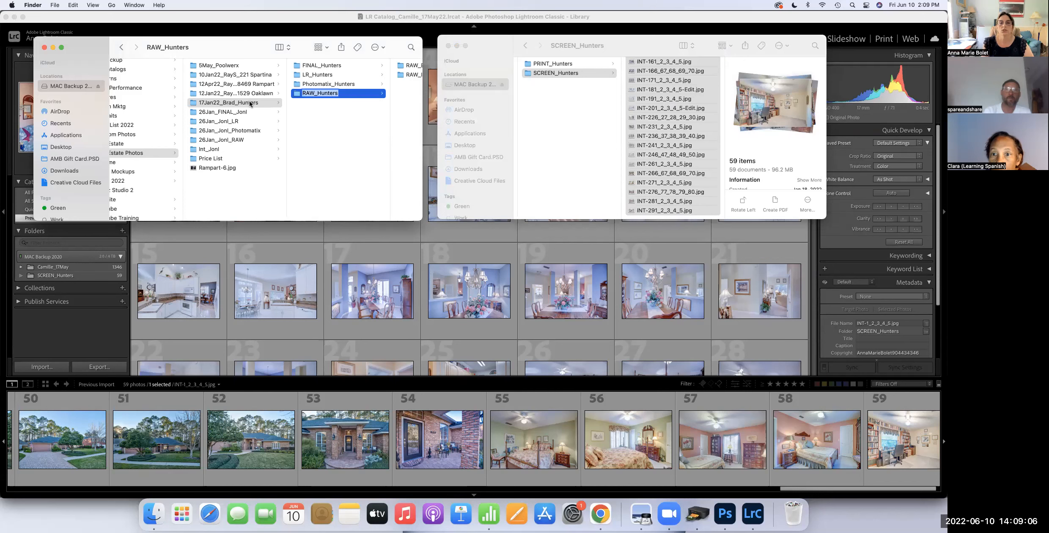
drag(221, 44, 203, 53)
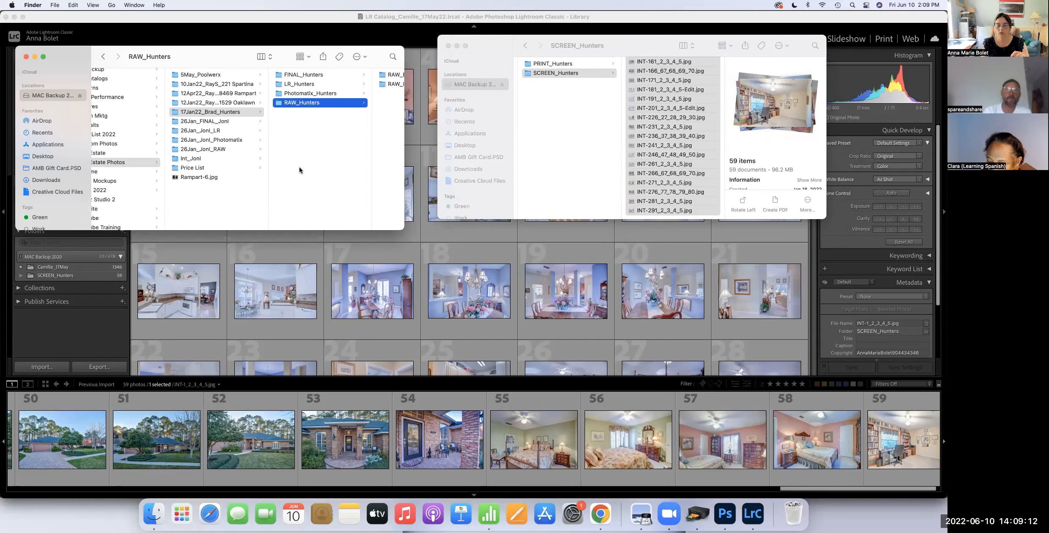
click(218, 112)
click(221, 112)
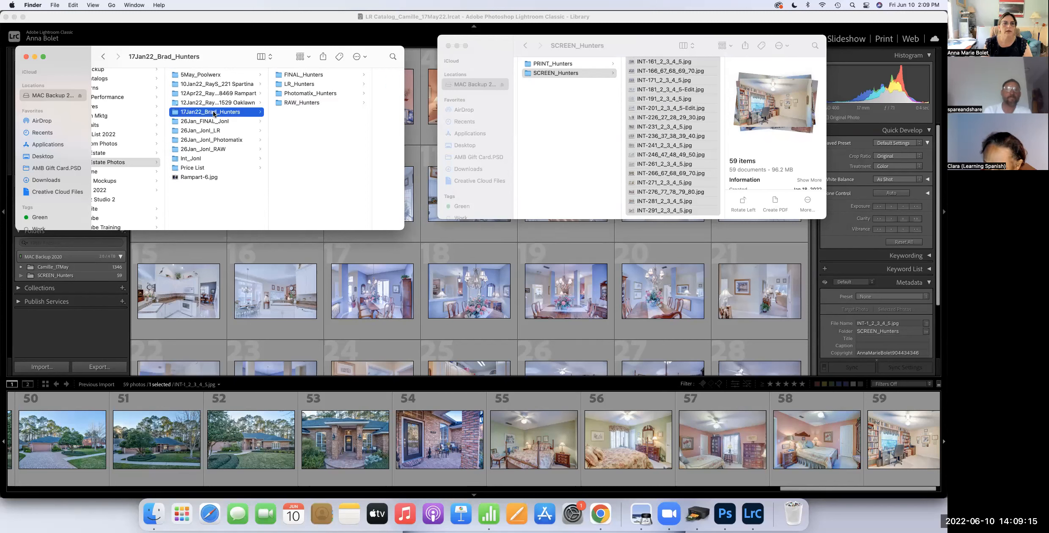
click(252, 112)
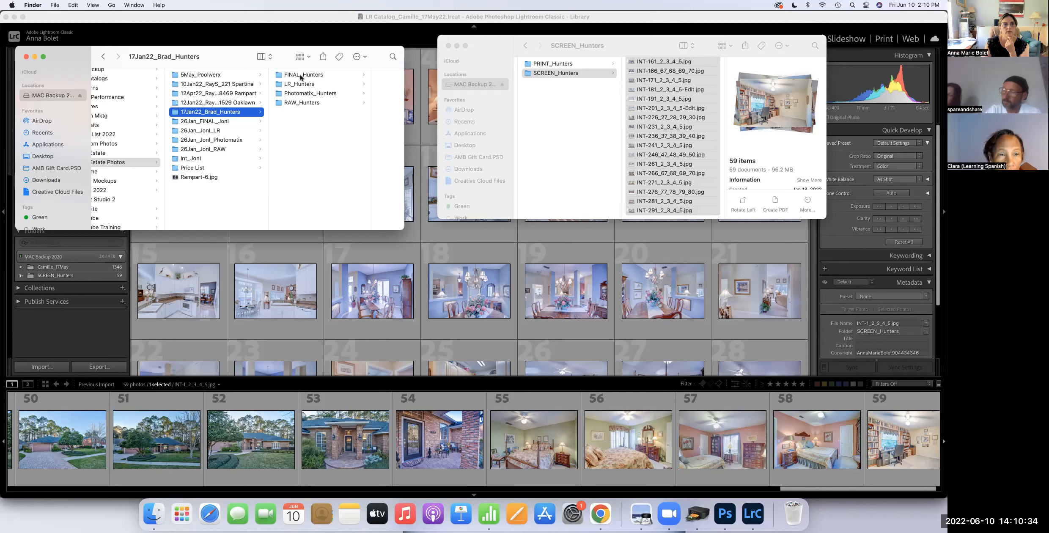
click(314, 104)
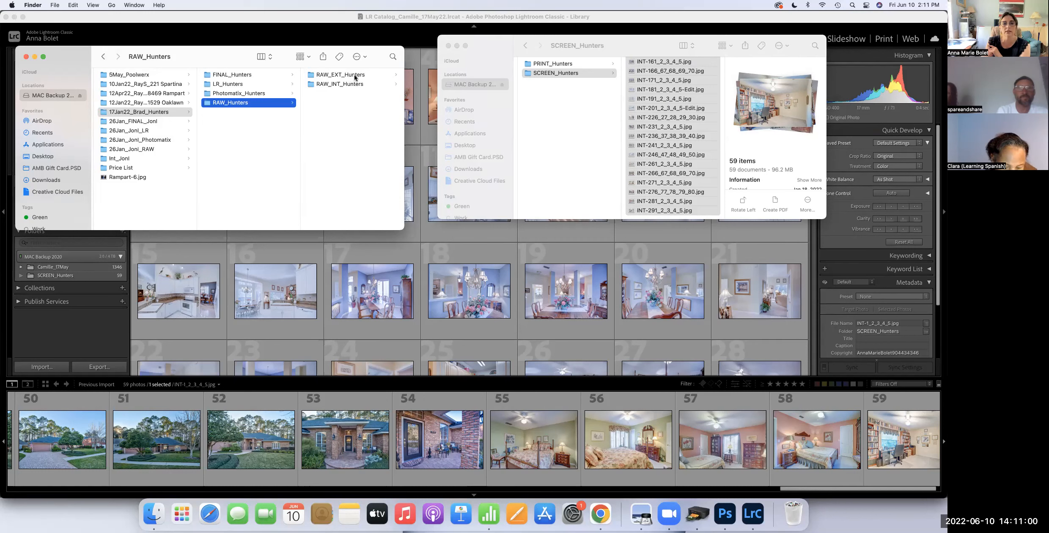
scroll(354, 77, right, 1)
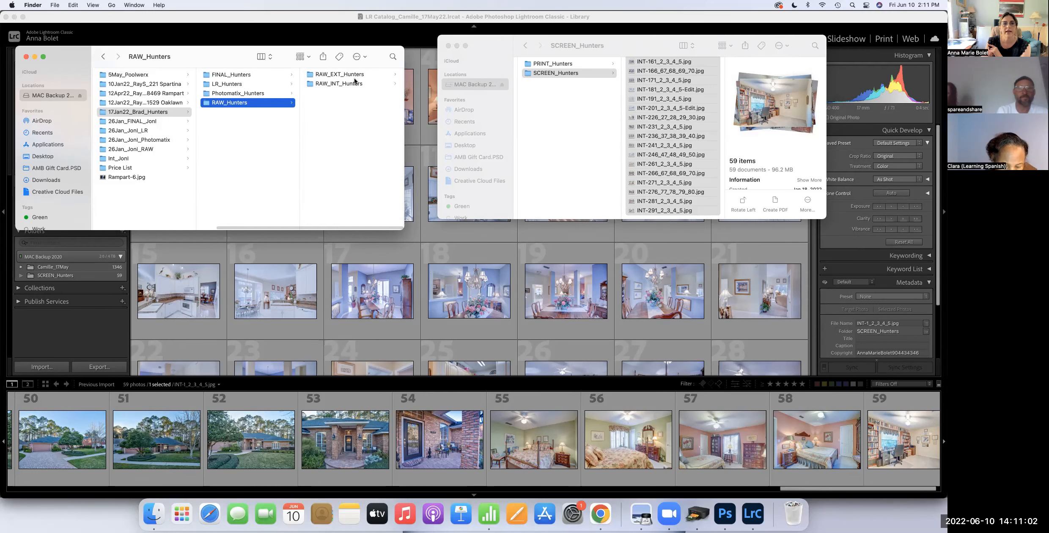
scroll(354, 84, left, 1)
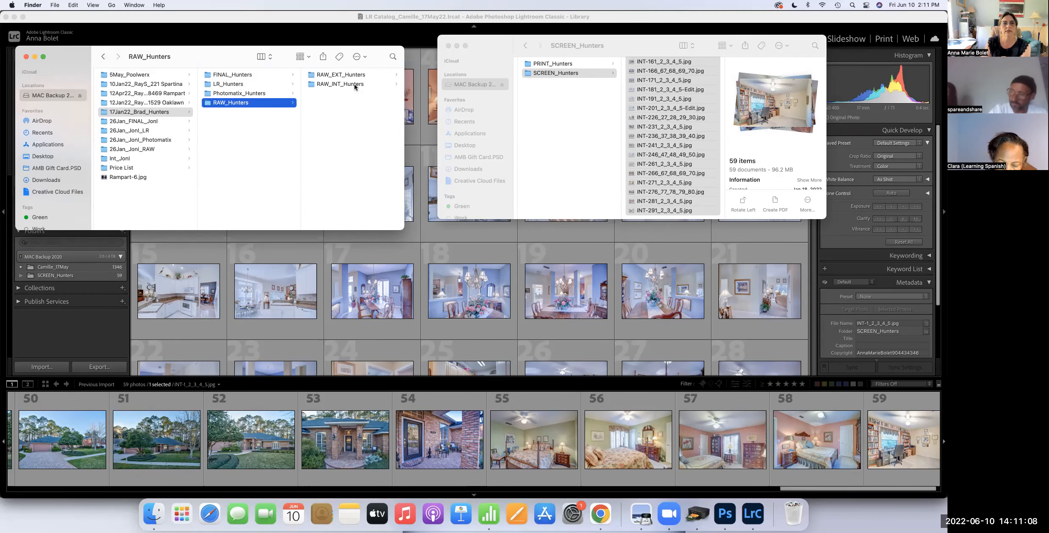
click(354, 84)
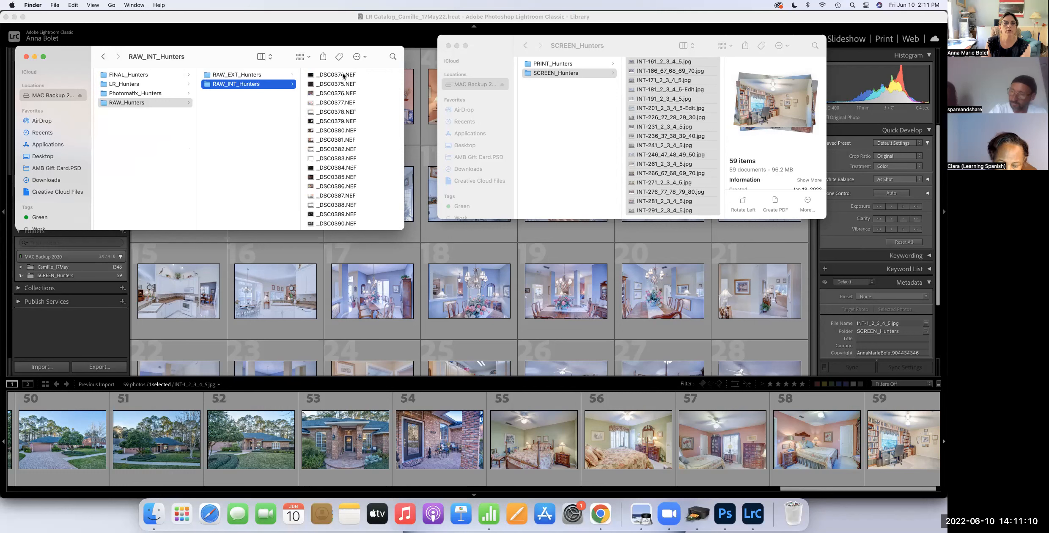
click(350, 76)
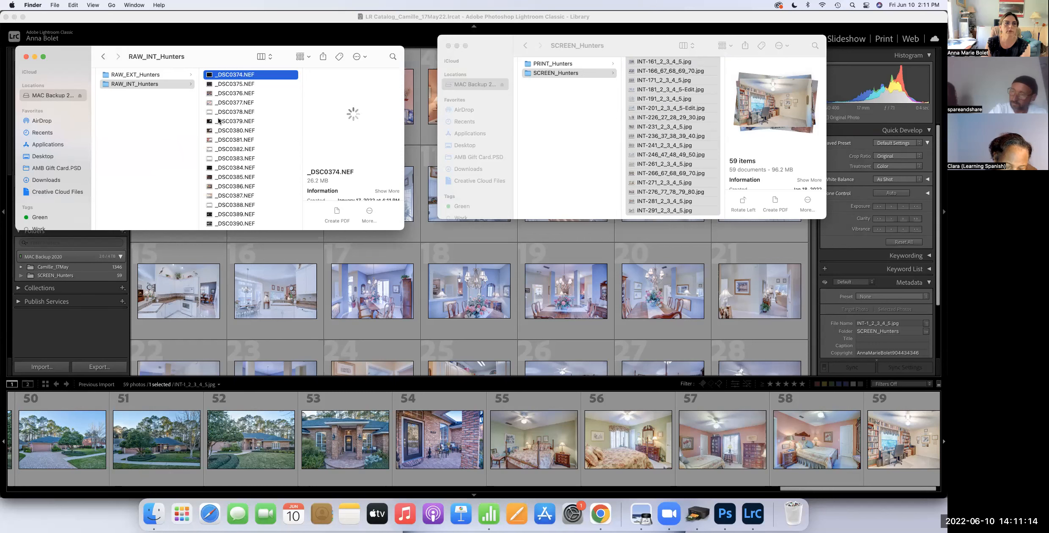
Step back through the RAW_Hunters, Photomatix_Hunters and LR_Hunters subfolders to examine their contents.
scroll(218, 121, down, 1)
scroll(167, 127, up, 1)
scroll(275, 133, up, 2)
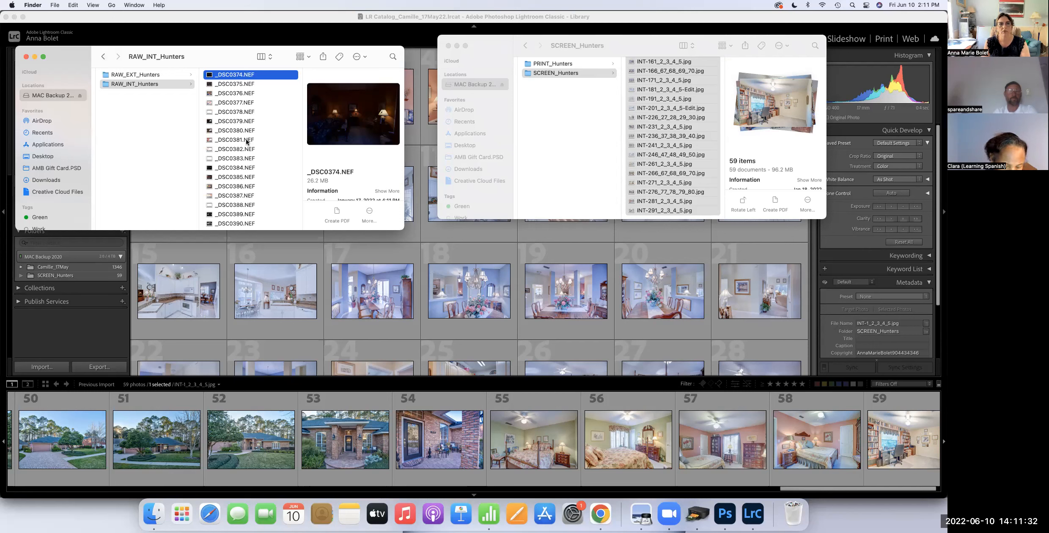
scroll(152, 131, left, 5)
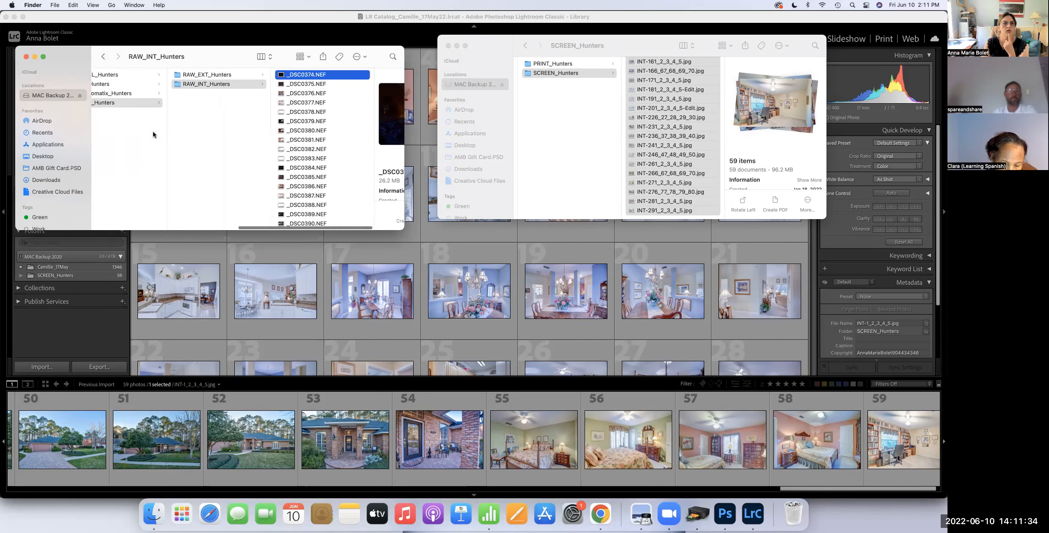
scroll(228, 108, left, 3)
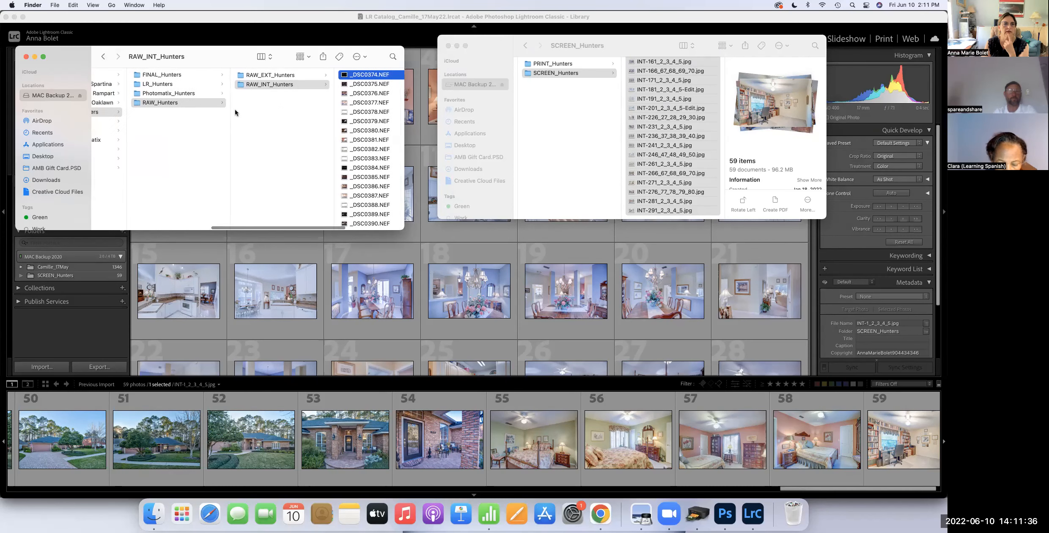
click(165, 100)
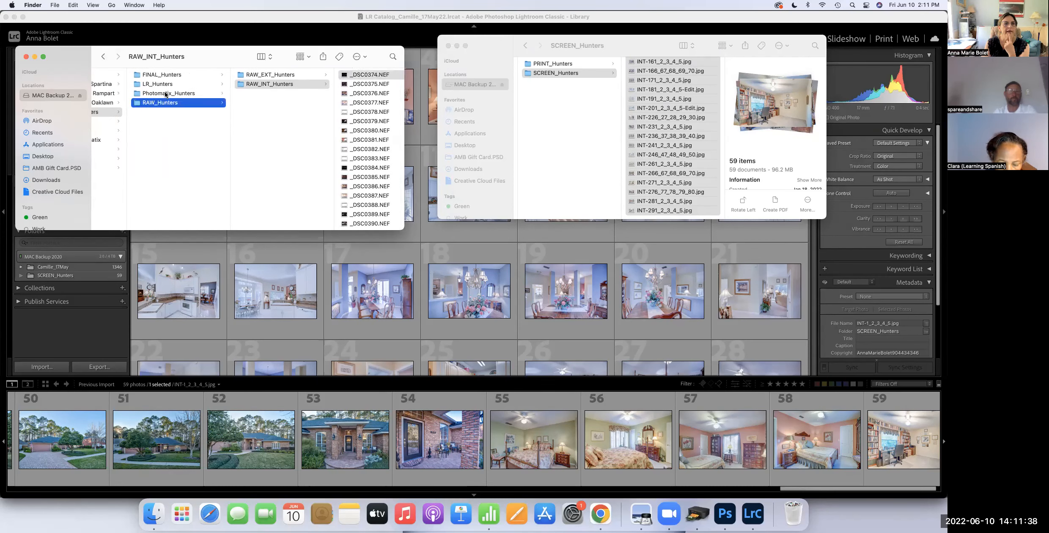
click(162, 93)
click(156, 84)
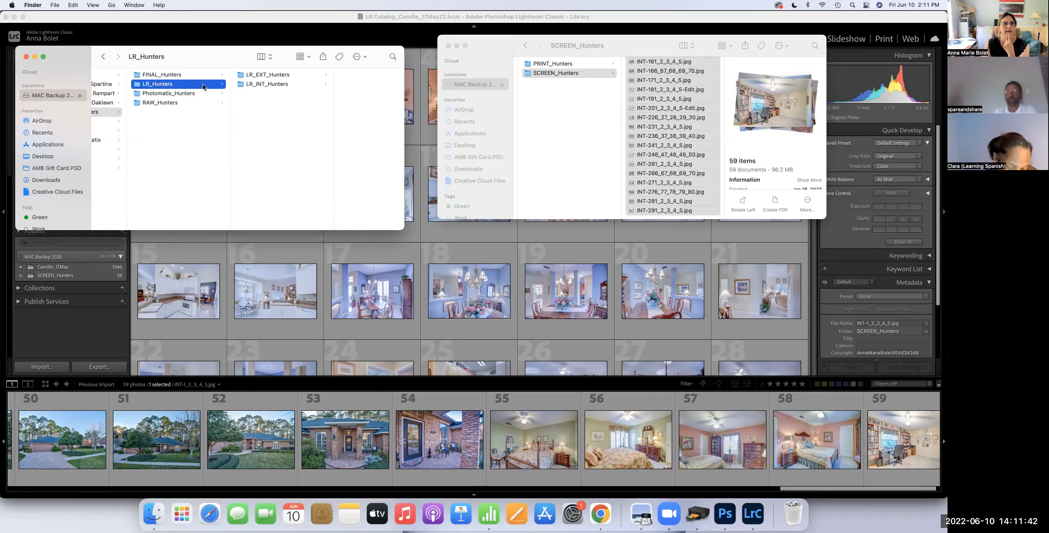
scroll(206, 88, right, 1)
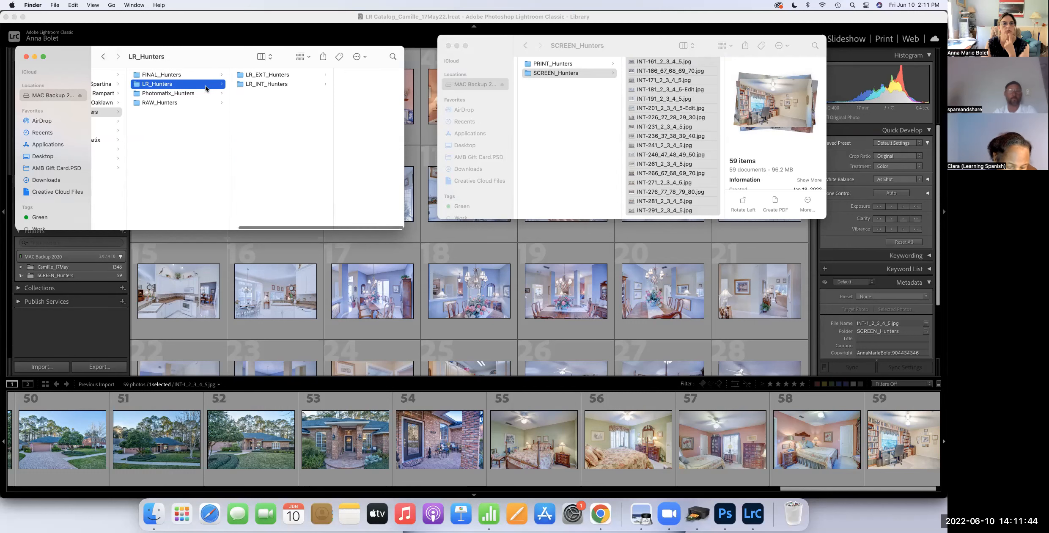
scroll(263, 80, left, 1)
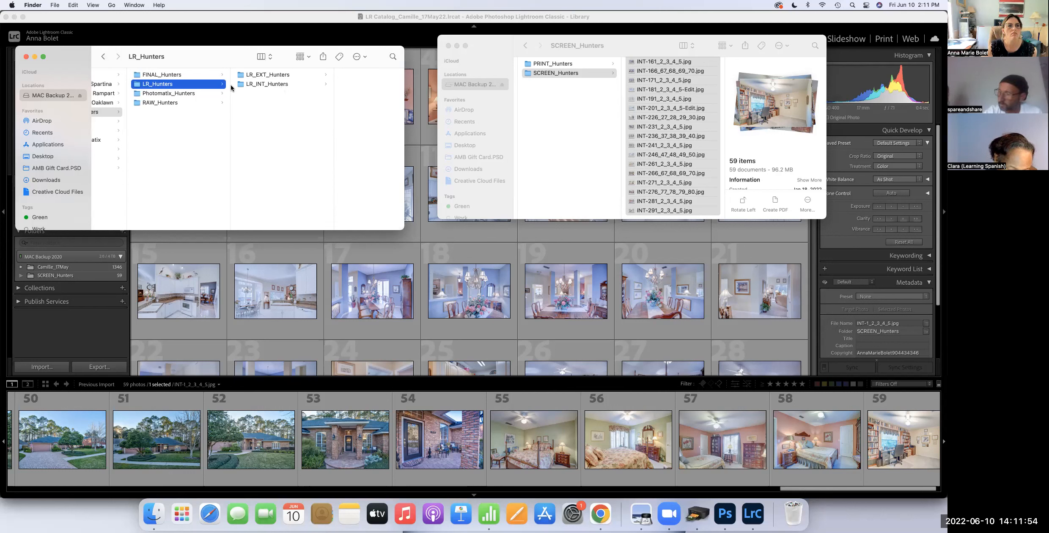
Open FINAL_Hunters and view its SCREEN_Hunters and PRINT_Hunters export folders.
click(177, 76)
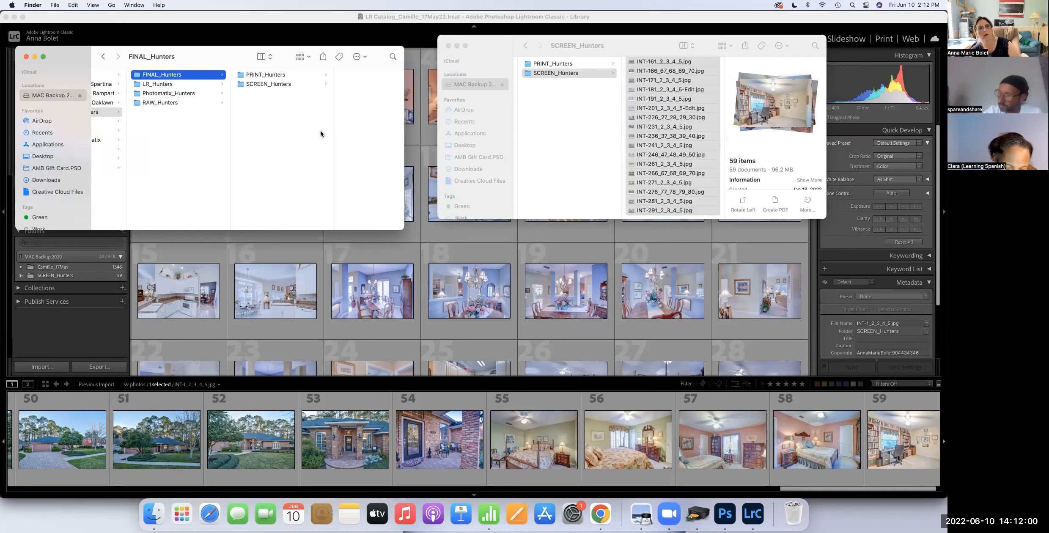
scroll(318, 128, left, 1)
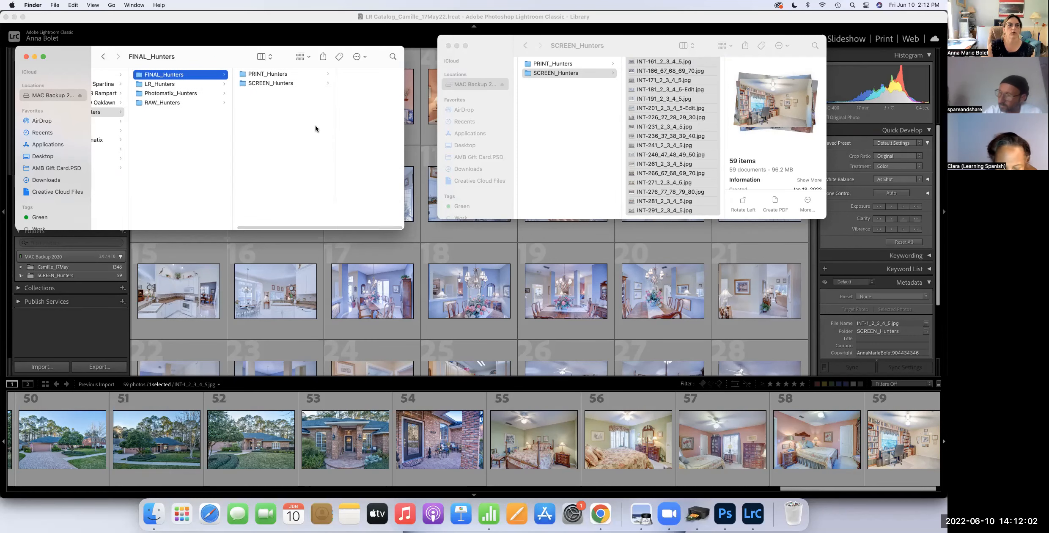
click(274, 83)
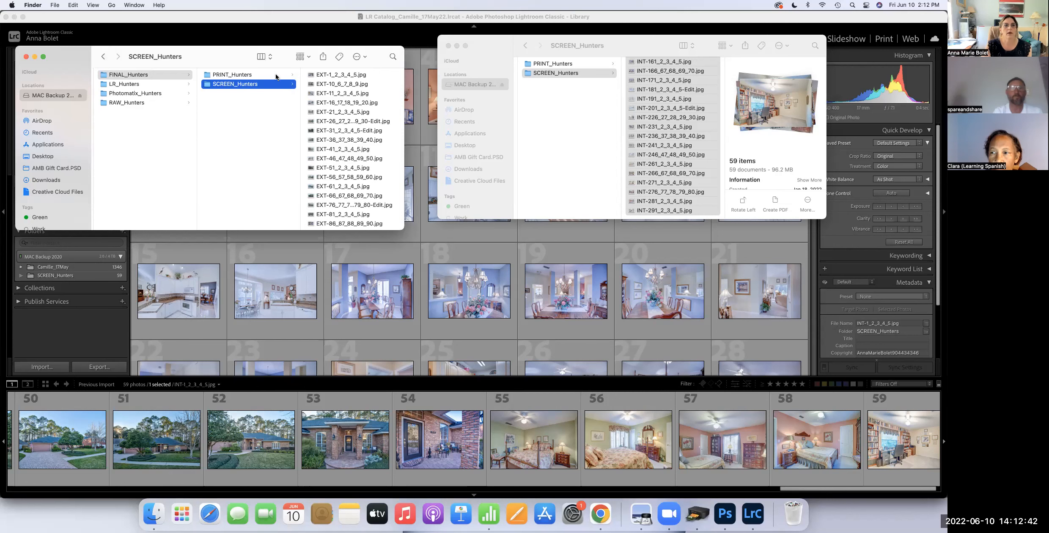
click(277, 76)
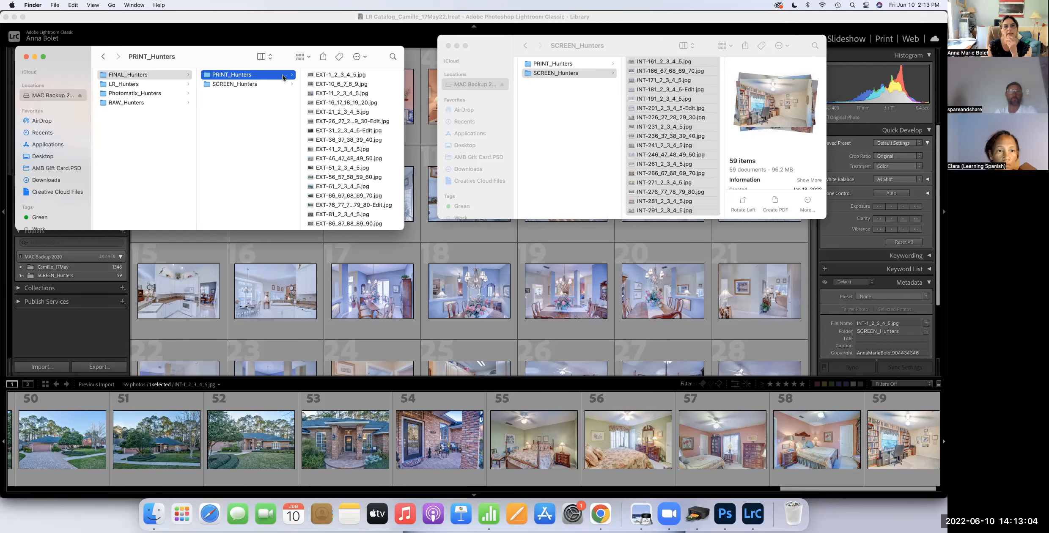
Close the Finder folder window and return to the Lightroom Library.
key(ctrl+Up)
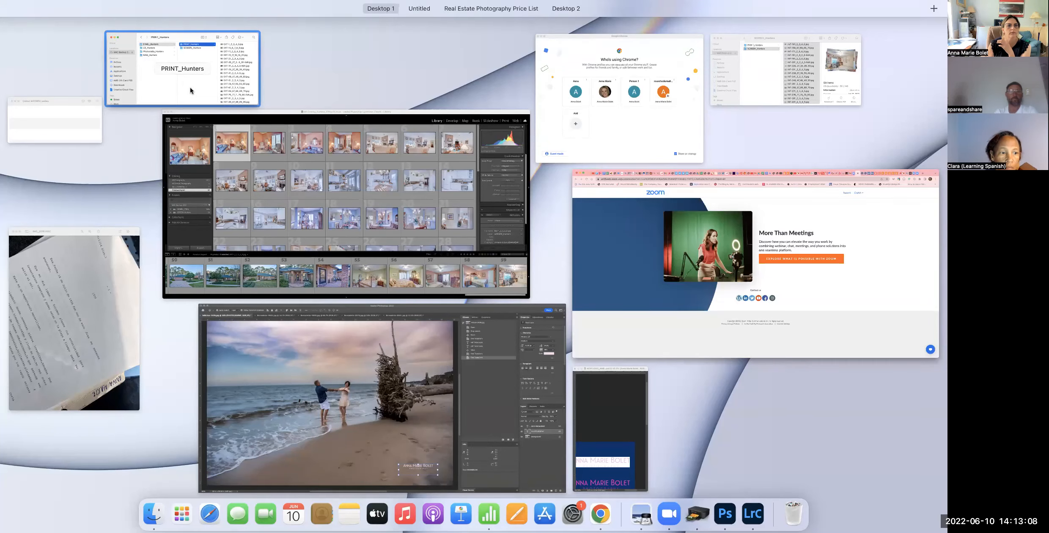
click(190, 87)
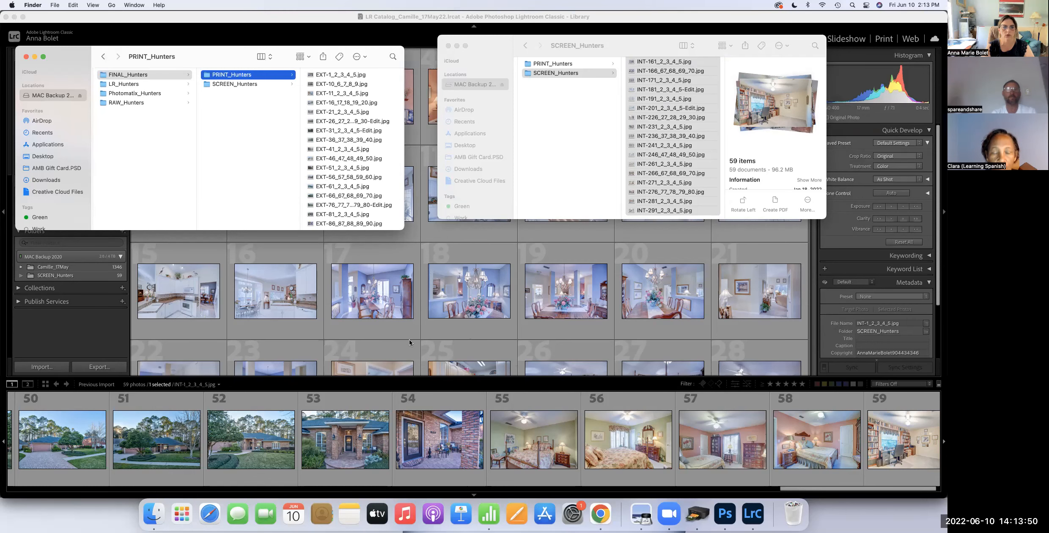
click(43, 57)
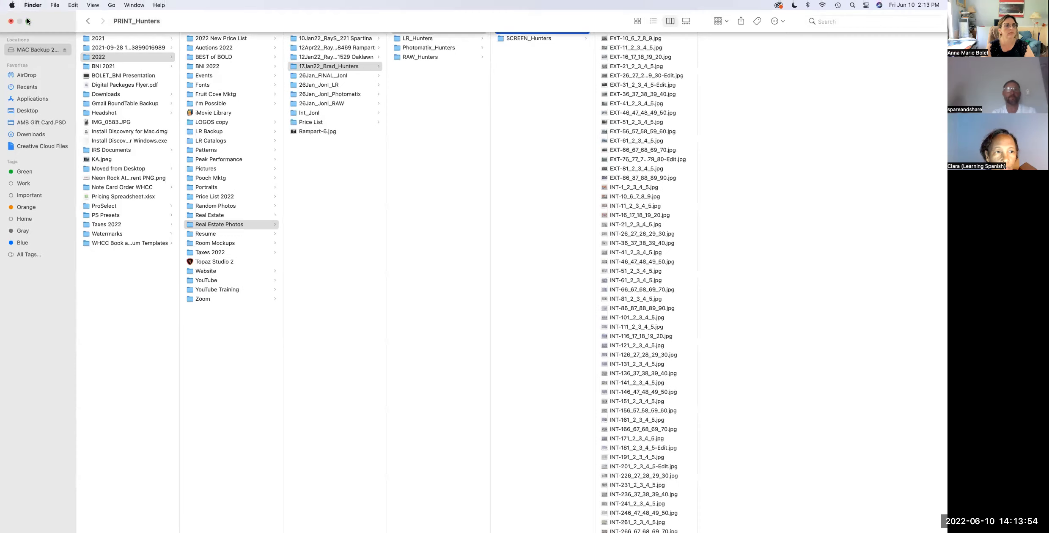
click(27, 20)
click(215, 30)
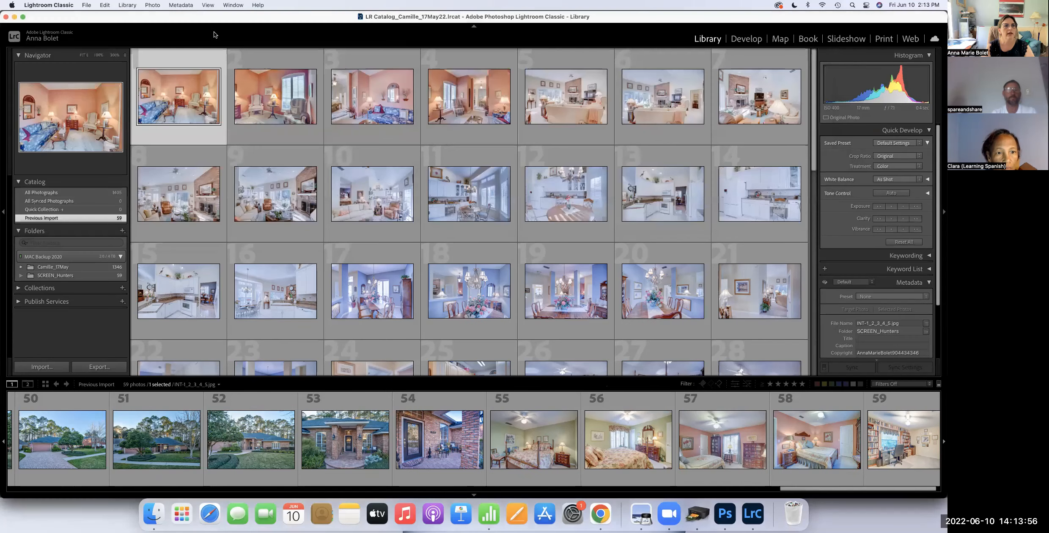
Open the porch photo in Loupe view and step through the bedroom photos in the filmstrip.
scroll(421, 165, down, 2)
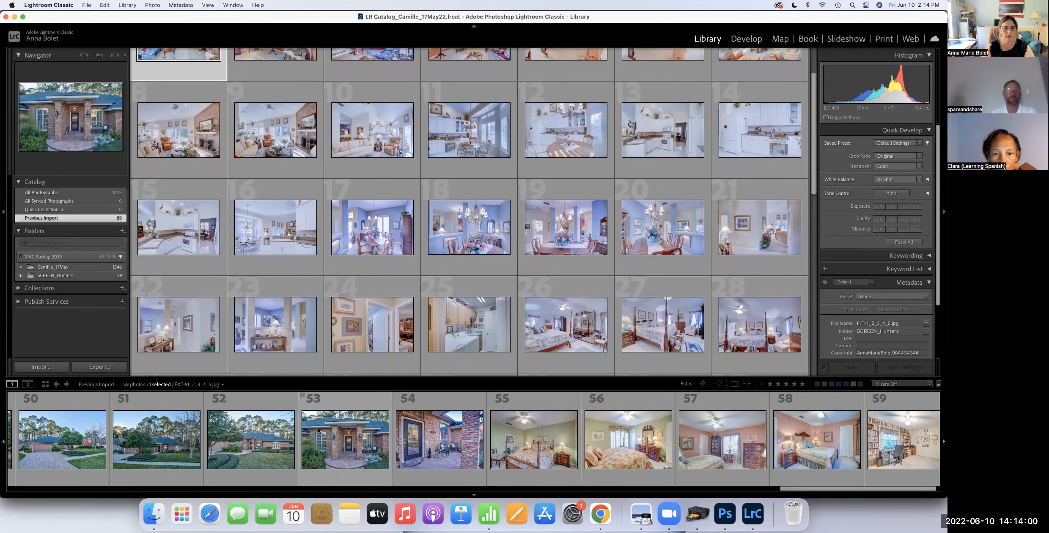
click(418, 430)
double_click(418, 430)
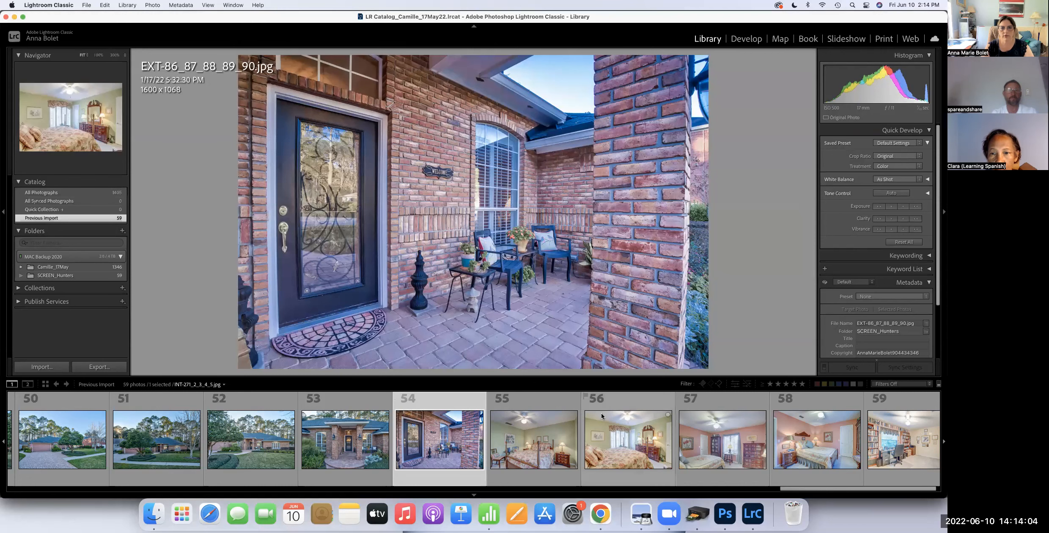
click(625, 426)
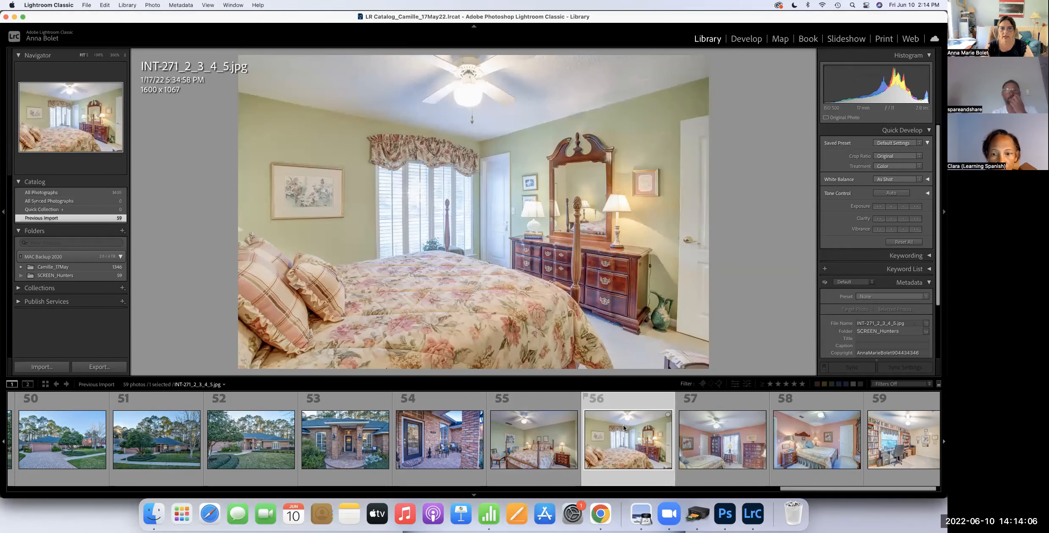
key(Right)
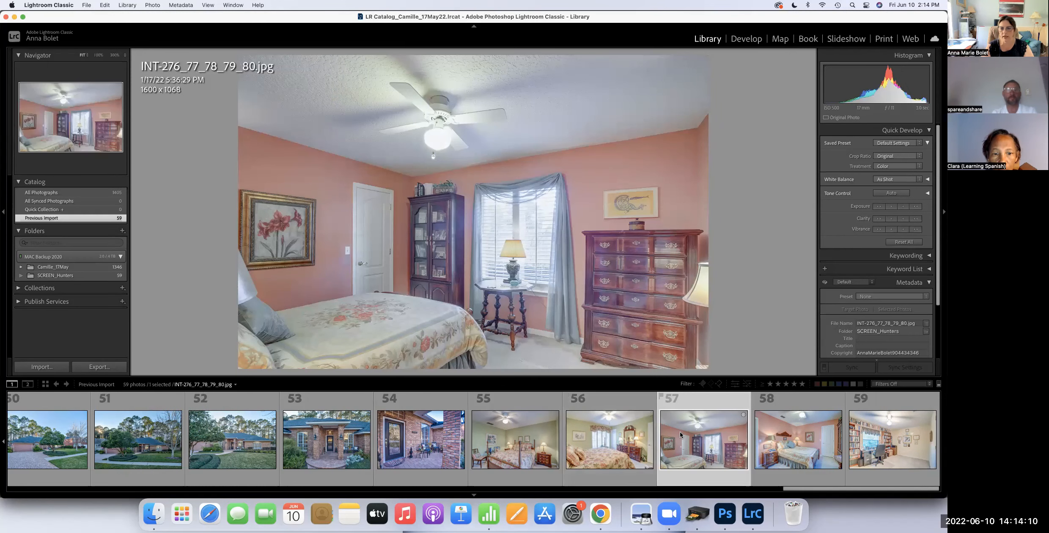
Return to the start of the filmstrip, select the first living room photo and toggle its zoom level.
scroll(611, 433, left, 1)
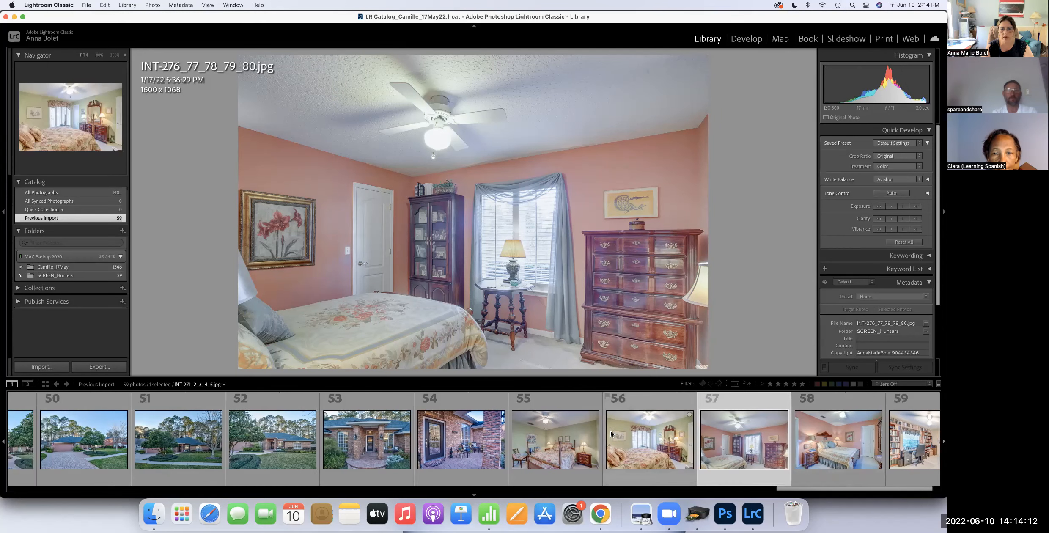
scroll(611, 434, left, 10)
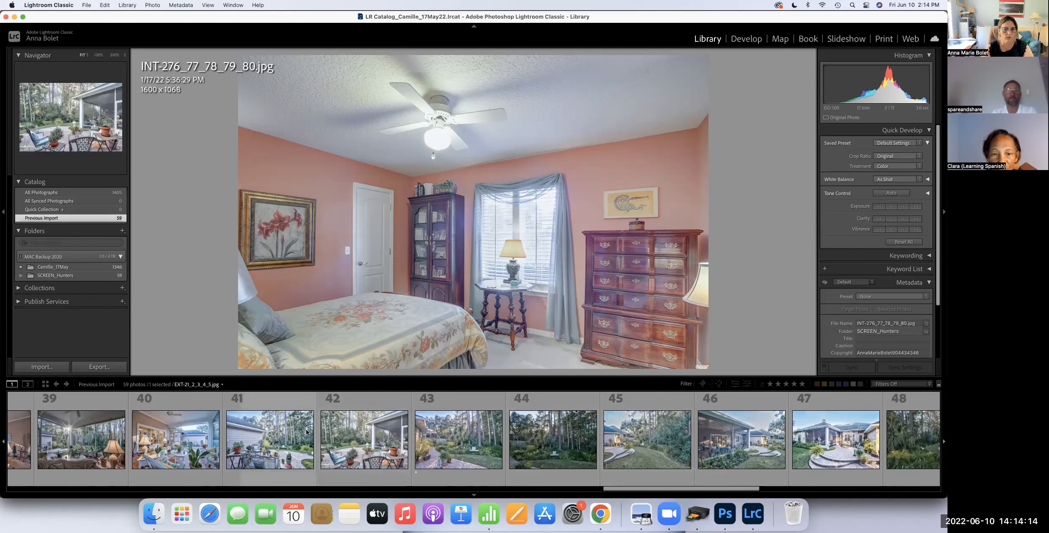
scroll(306, 432, left, 2)
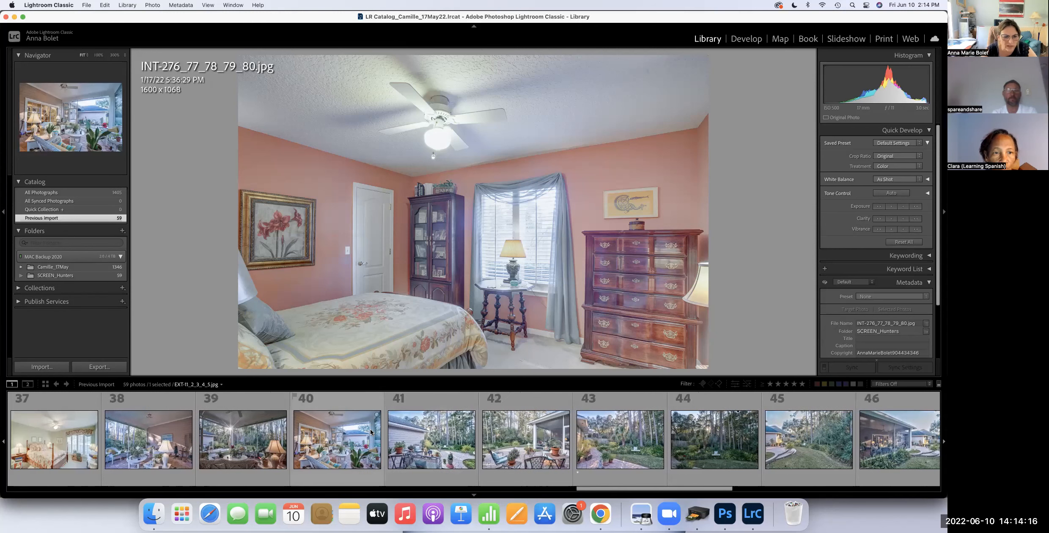
scroll(371, 432, left, 4)
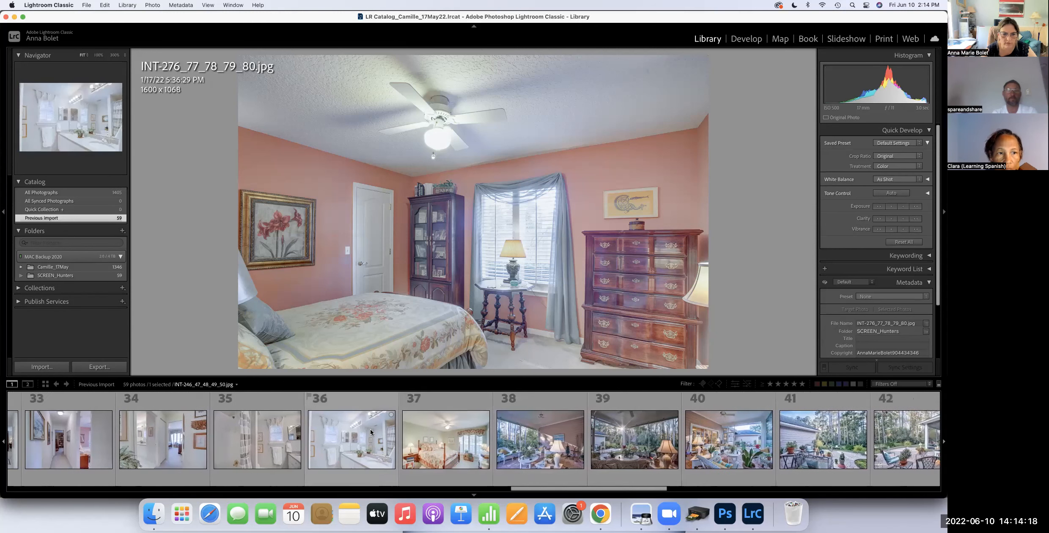
scroll(370, 431, left, 20)
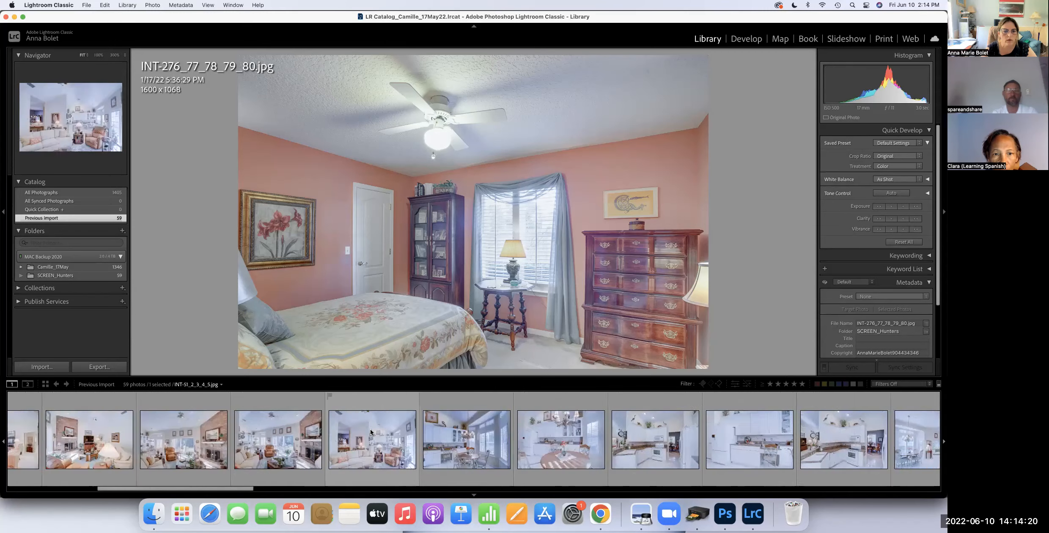
scroll(371, 432, left, 8)
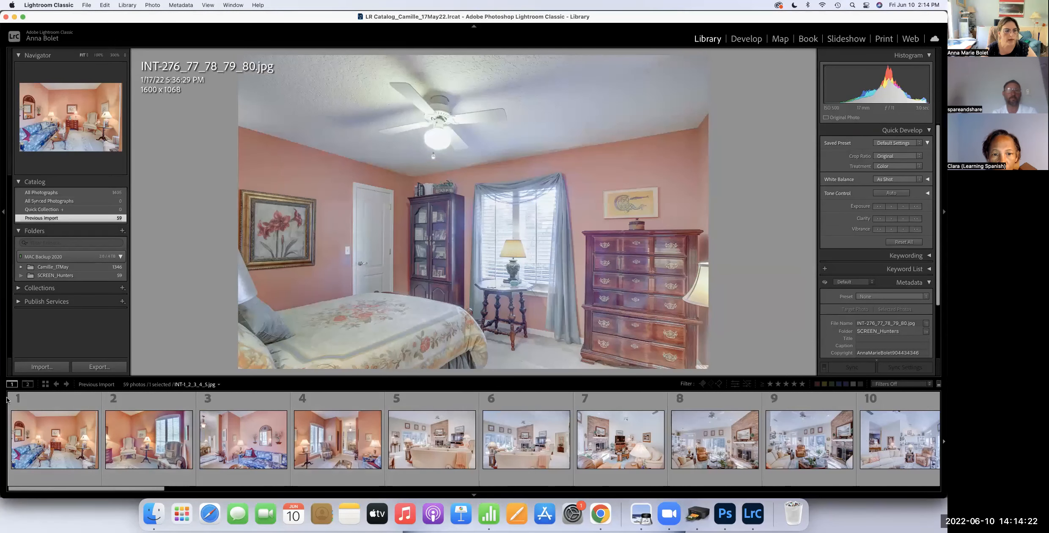
click(43, 400)
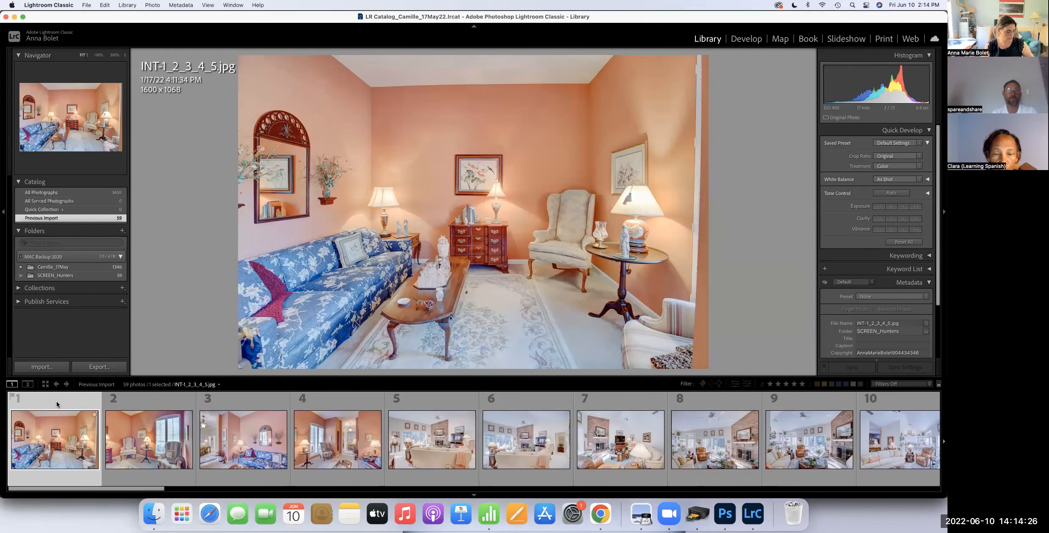
key(z)
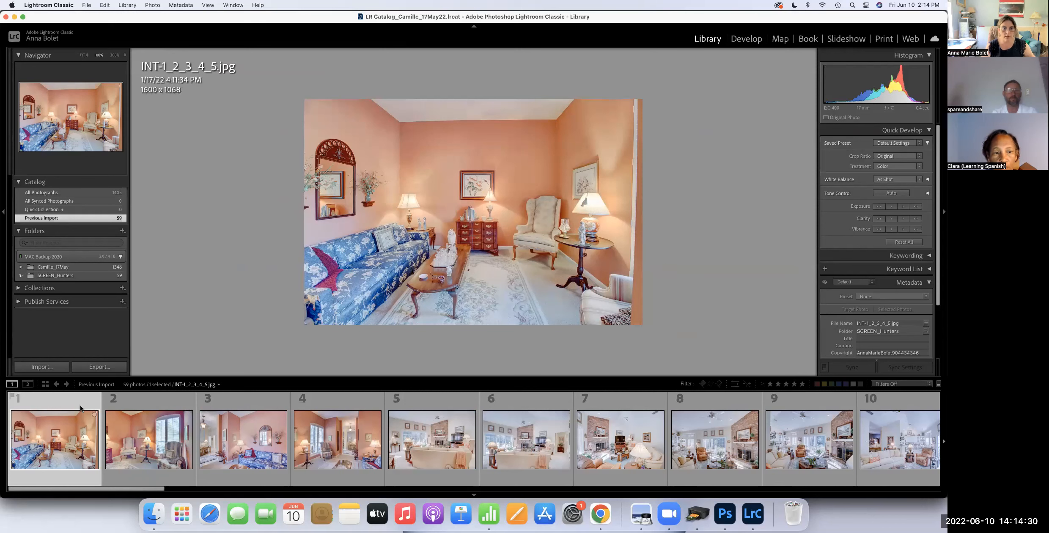
Select the first 37 interior photos in the filmstrip.
scroll(720, 403, right, 5)
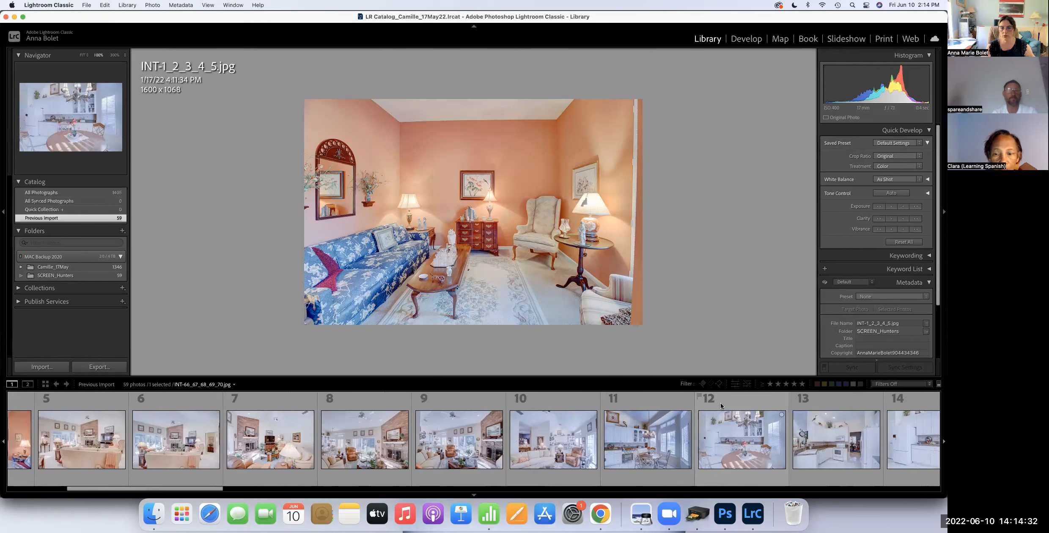
scroll(720, 402, right, 10)
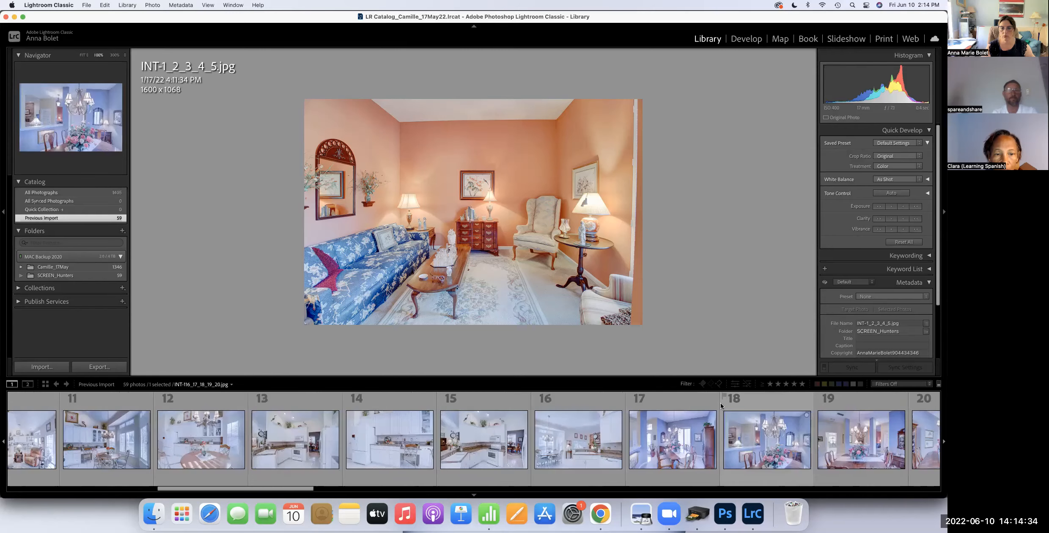
scroll(720, 404, right, 6)
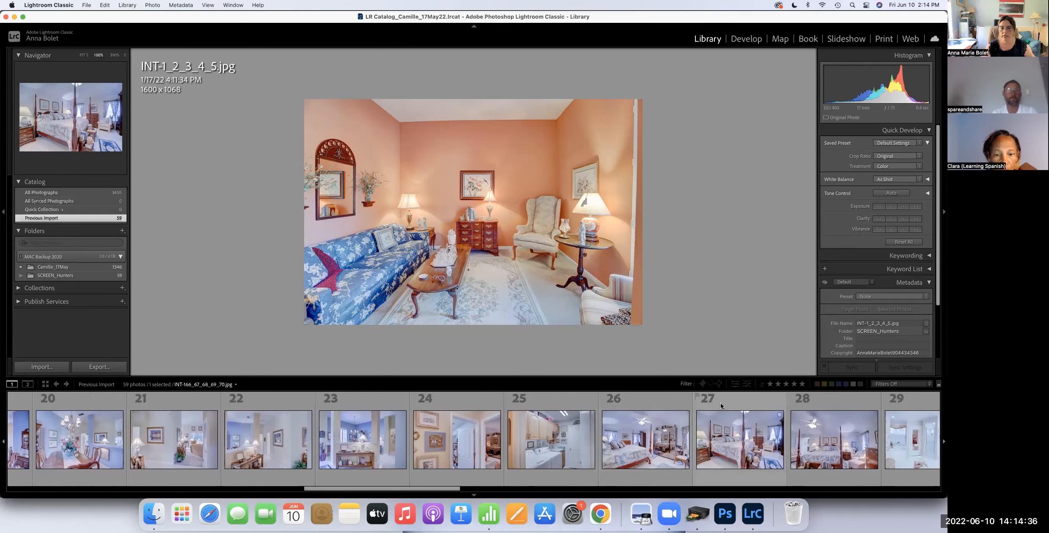
scroll(720, 405, right, 4)
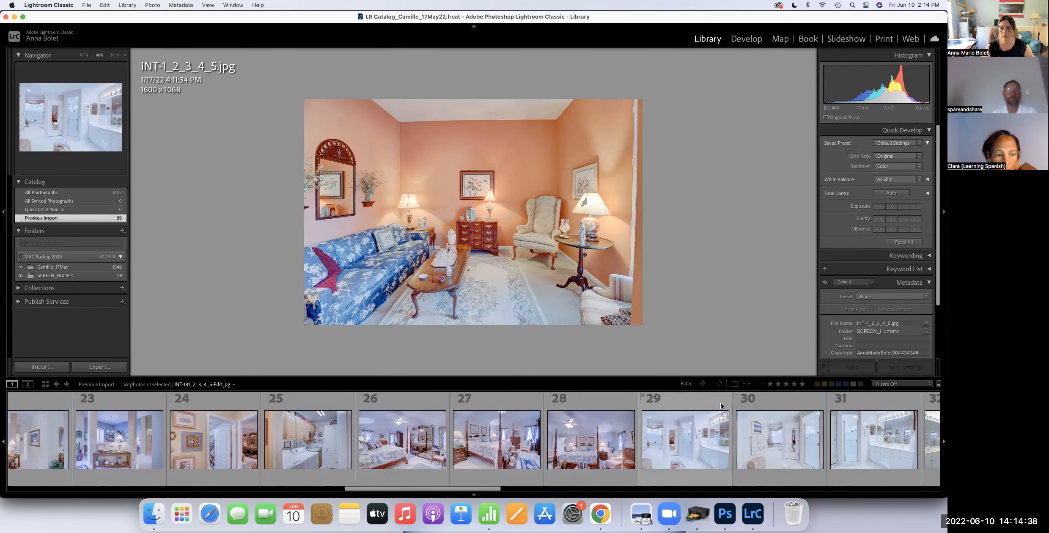
scroll(721, 405, right, 6)
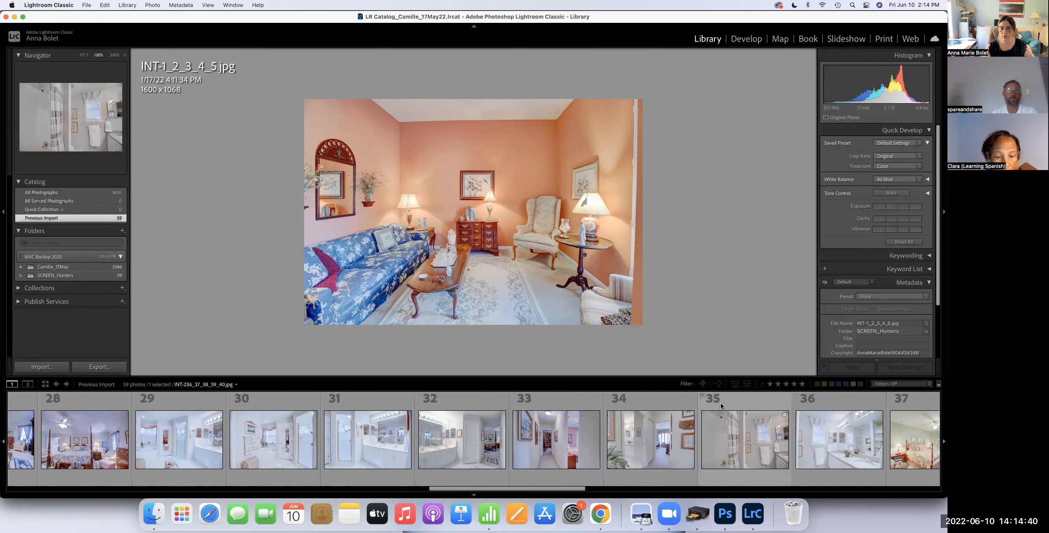
shift+click(615, 398)
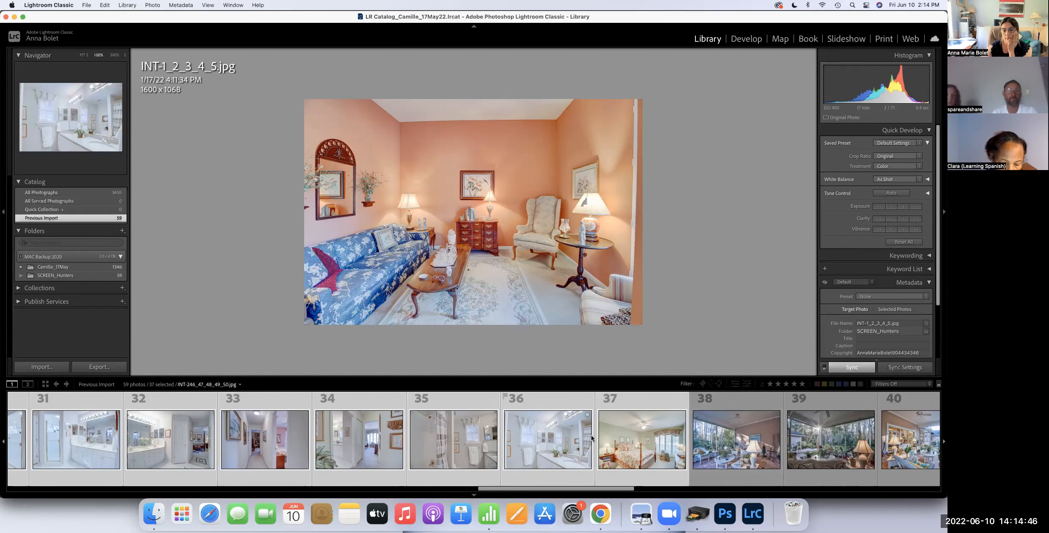
Open the Export dialog for the selected photos.
click(91, 5)
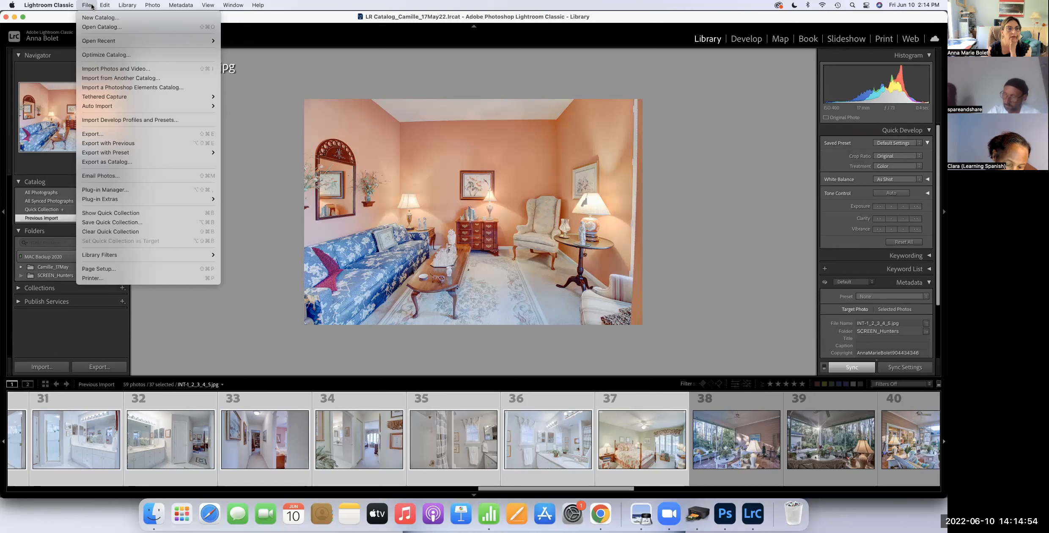
click(114, 133)
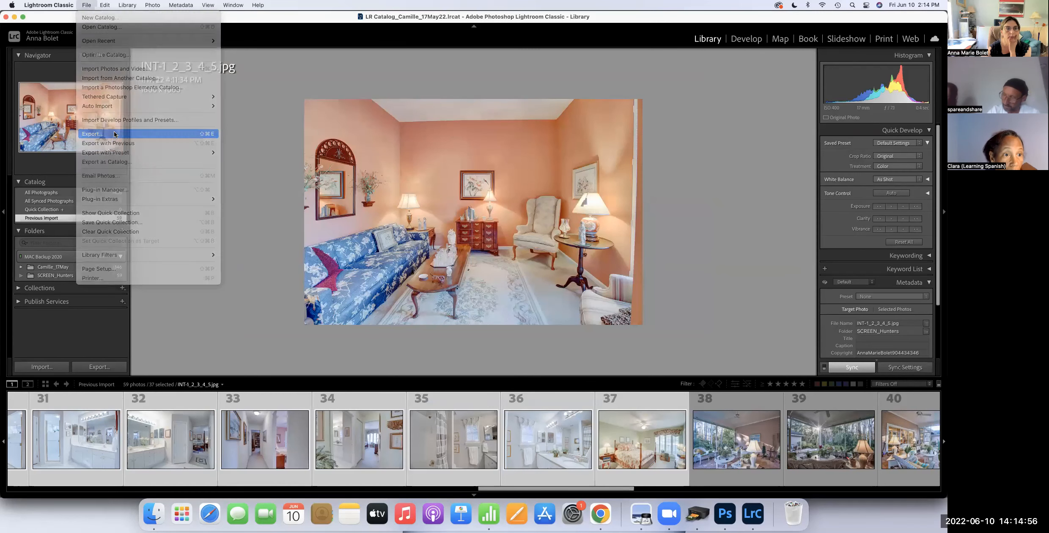
drag(455, 136, 374, 101)
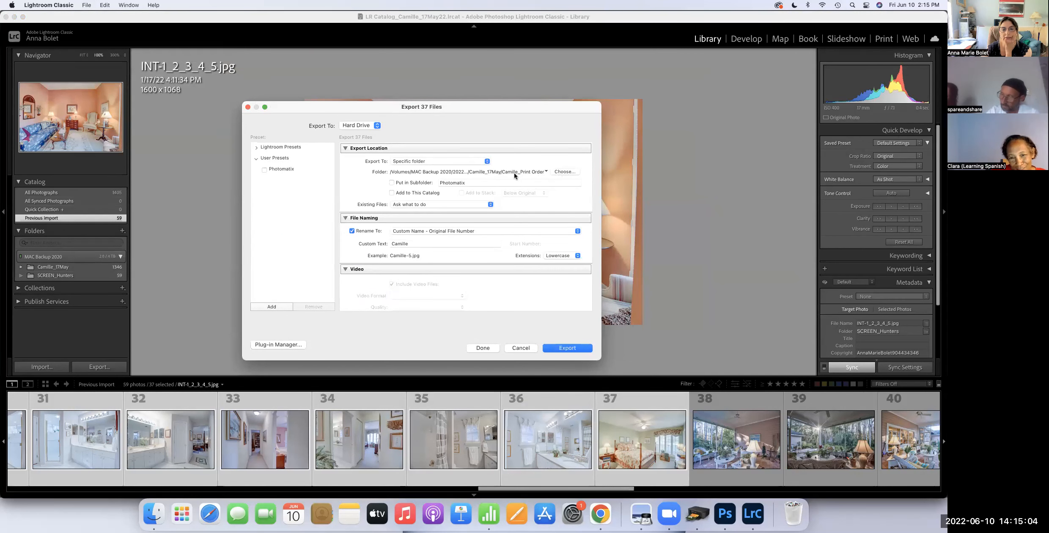
click(557, 171)
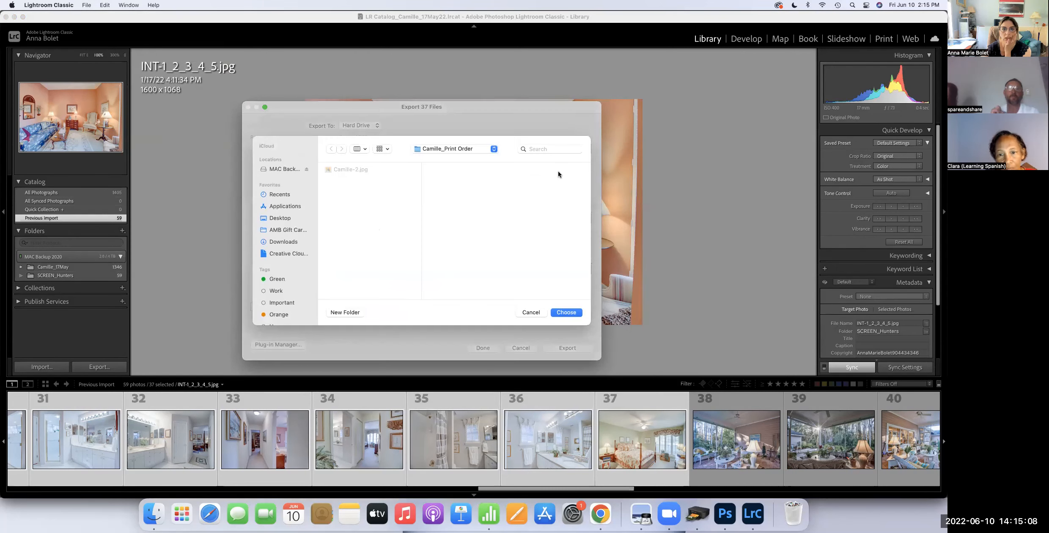
click(492, 149)
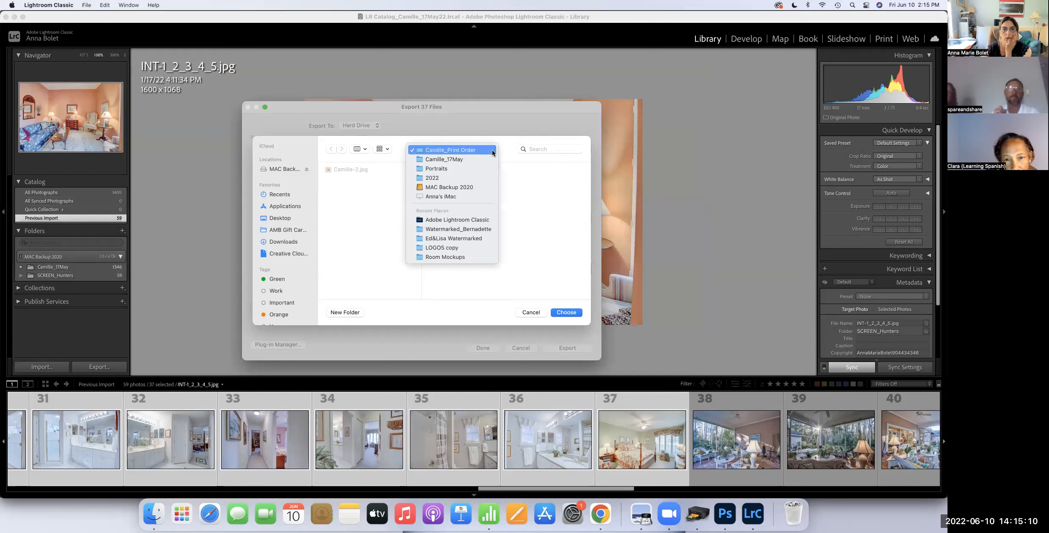
click(469, 177)
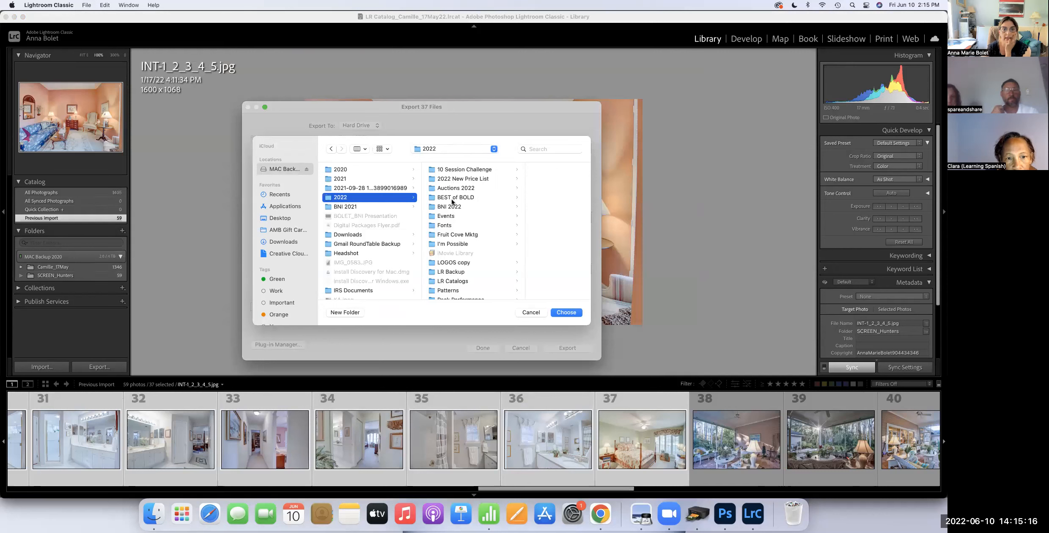
scroll(459, 227, down, 5)
scroll(459, 227, down, 2)
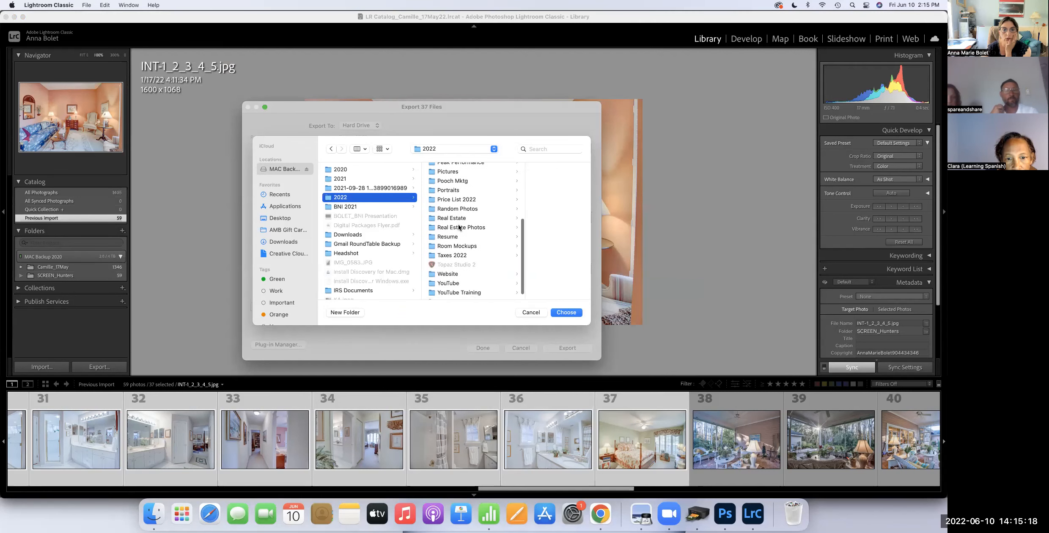
click(466, 214)
click(426, 225)
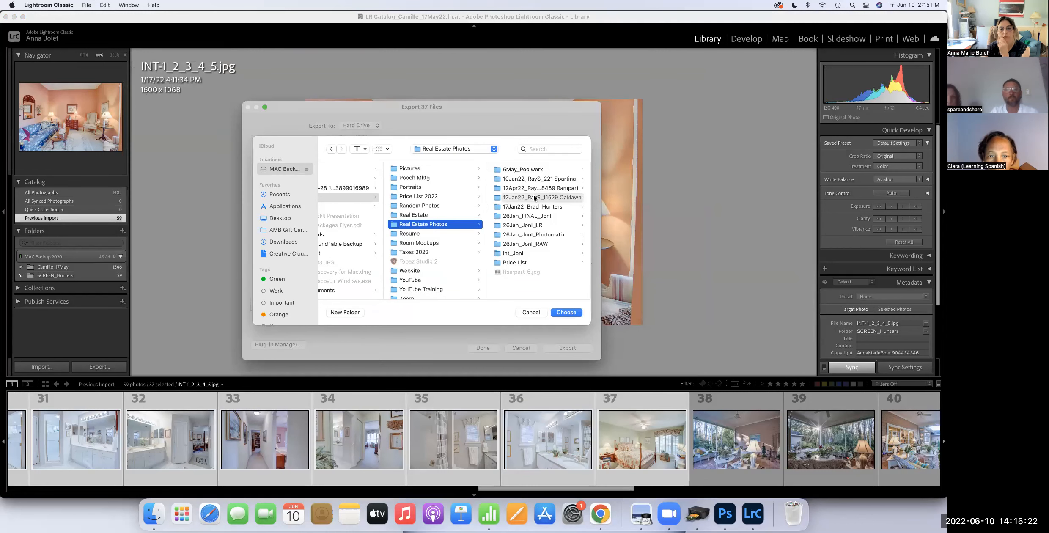
click(533, 206)
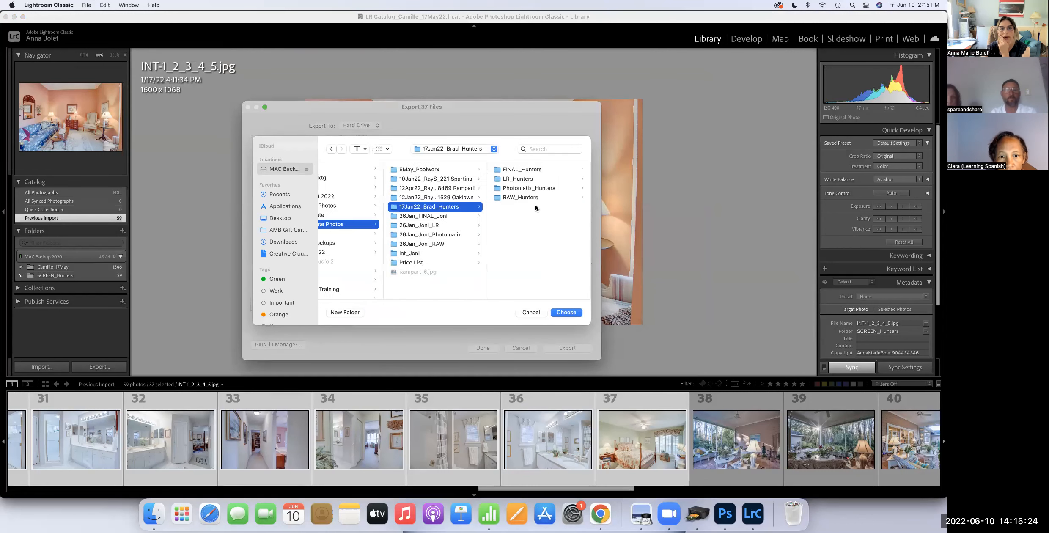
click(525, 169)
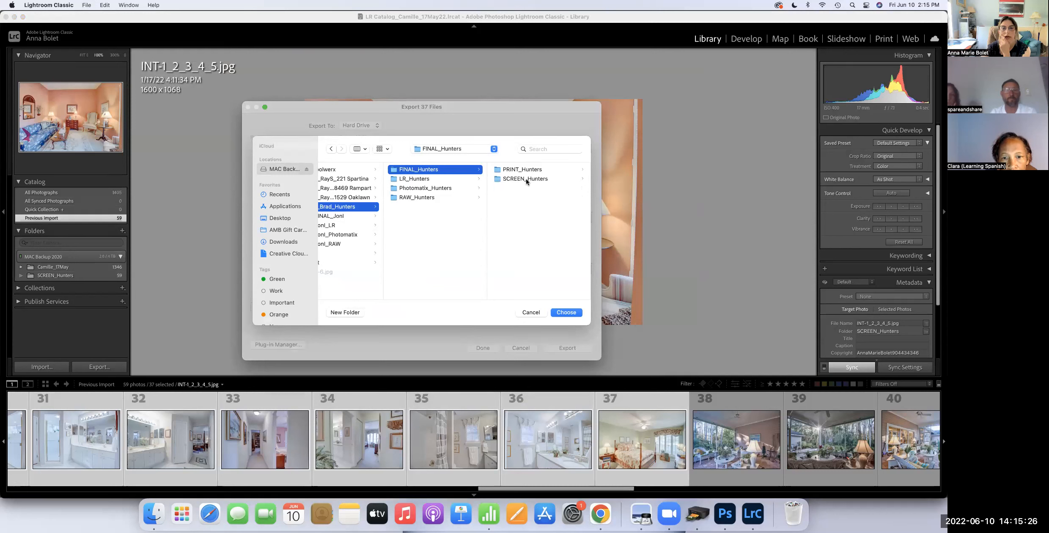
click(535, 179)
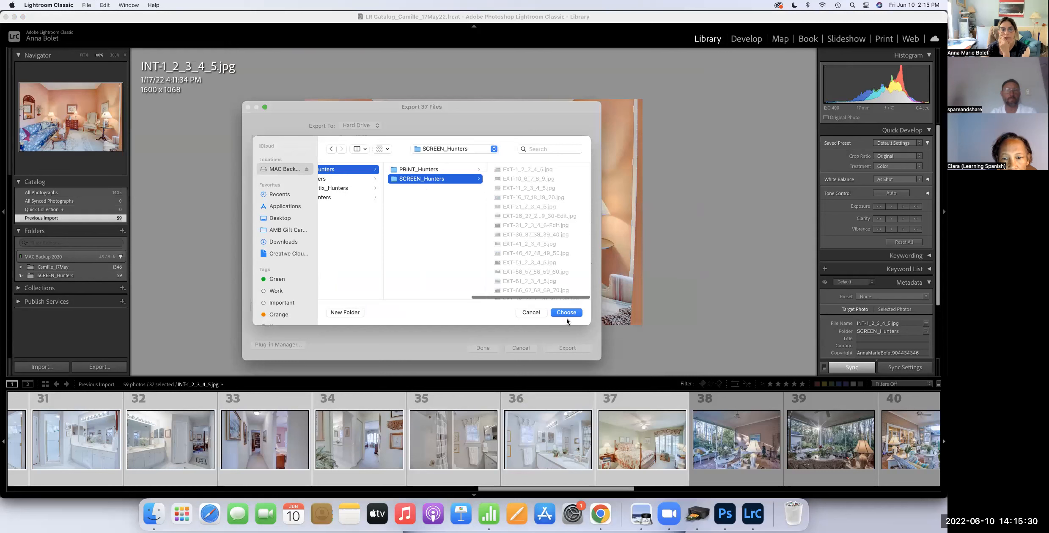
scroll(409, 269, left, 3)
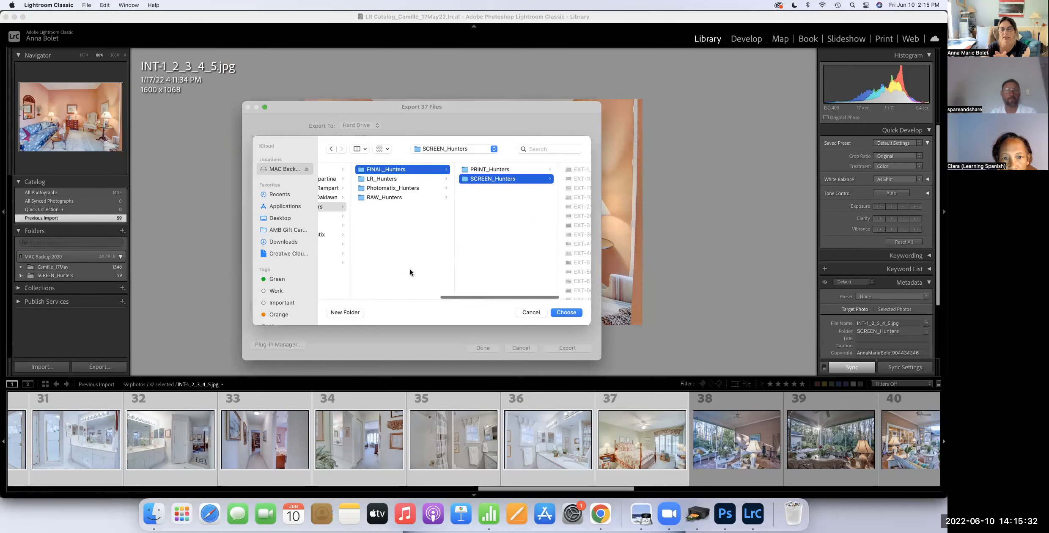
click(565, 312)
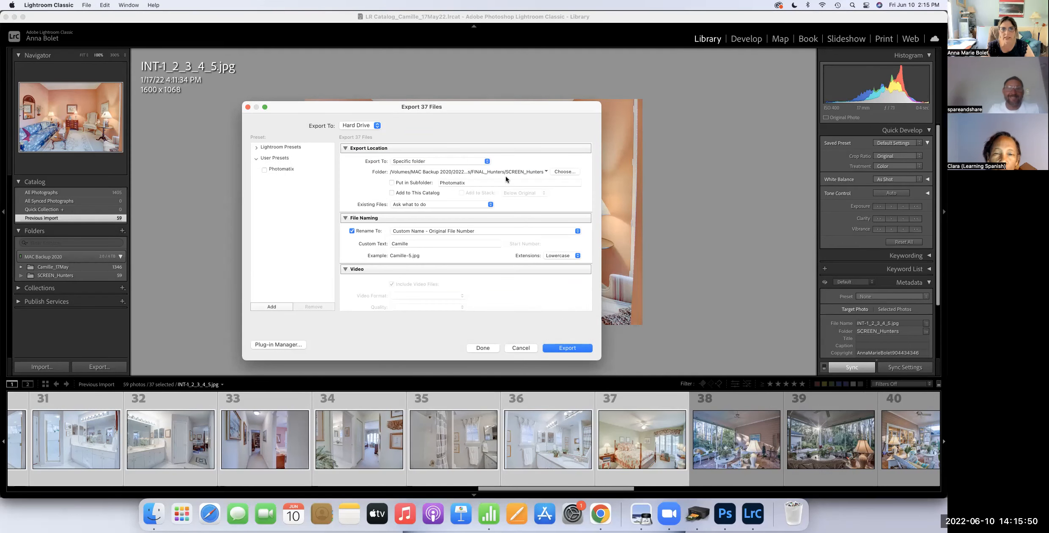
Replace the custom rename text with Hunters.
drag(486, 112, 483, 99)
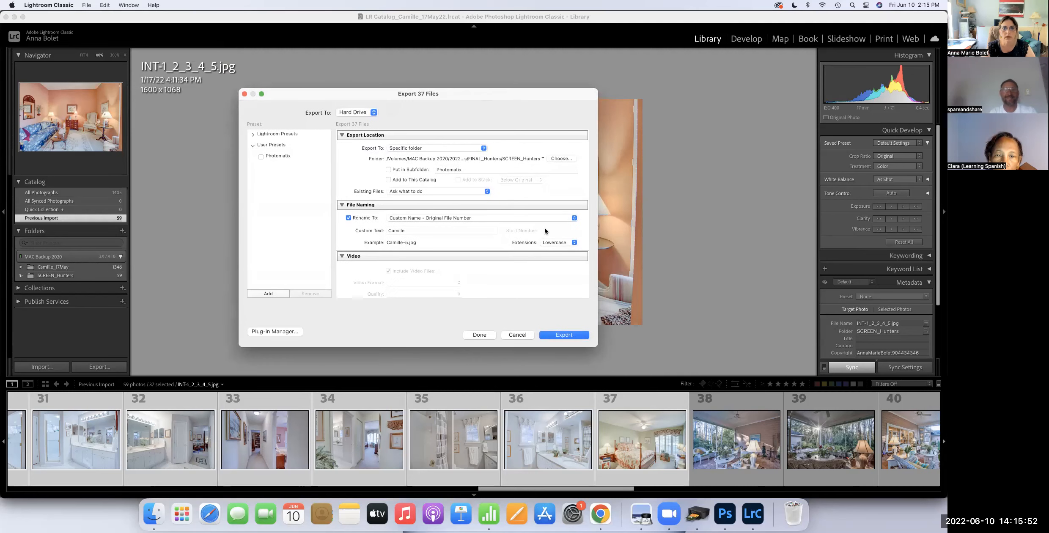
double_click(425, 231)
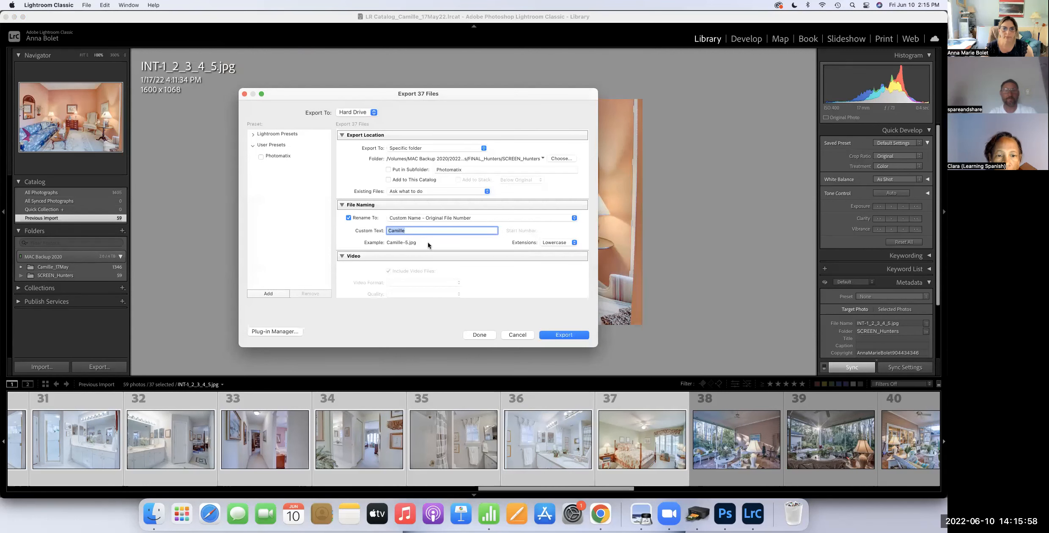
click(415, 230)
key(BackSpace)
key(BackSpace)
key(BackSpace)
key(BackSpace)
key(BackSpace)
key(BackSpace)
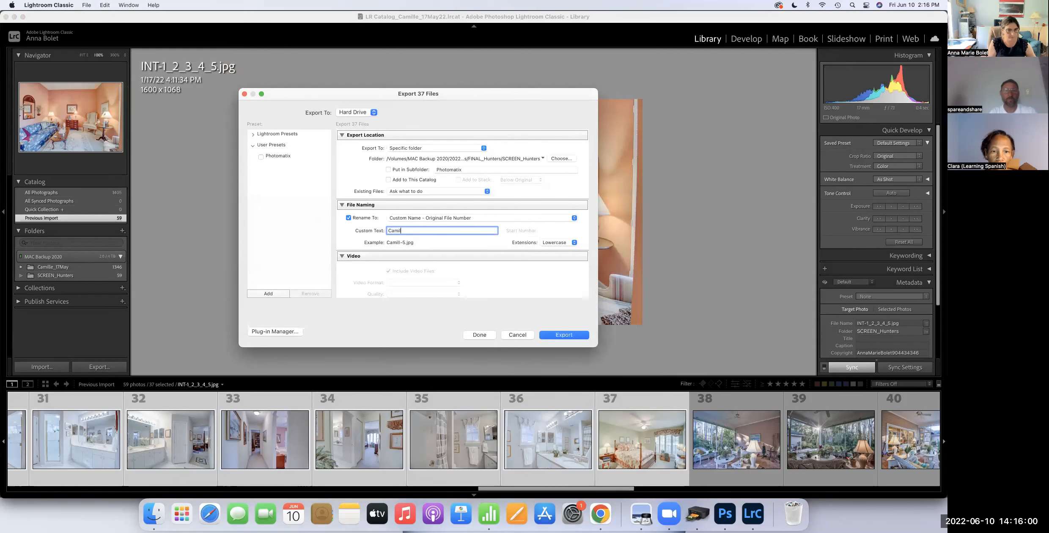
key(BackSpace)
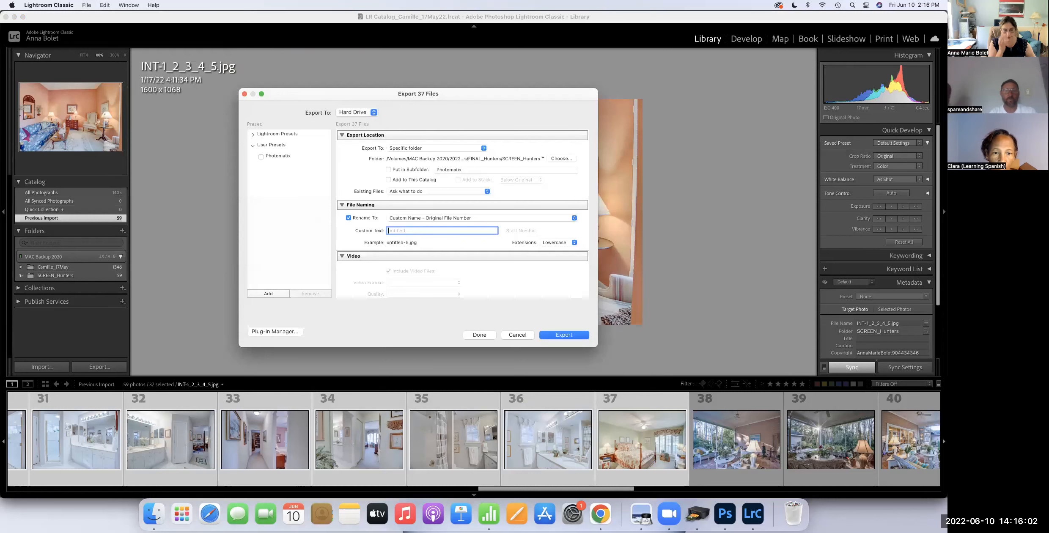
text(Hunters)
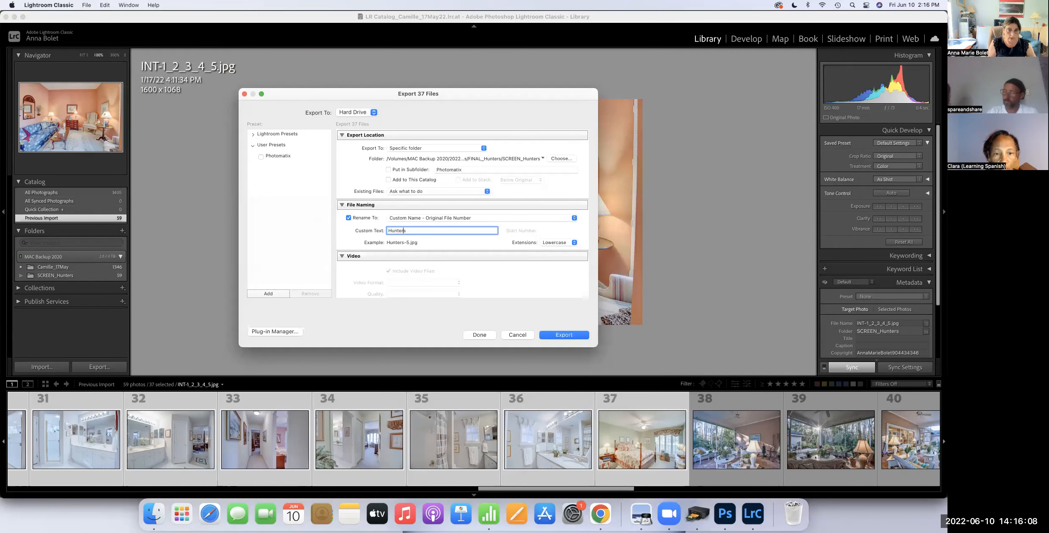
Prefix the custom rename text with INT_ and append _Screen to it.
click(388, 230)
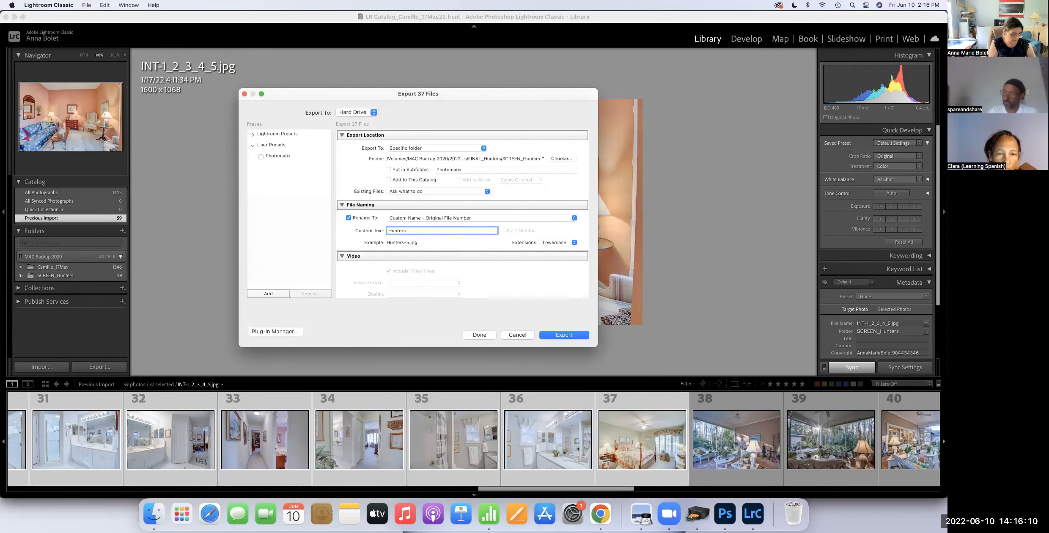
text(INT_)
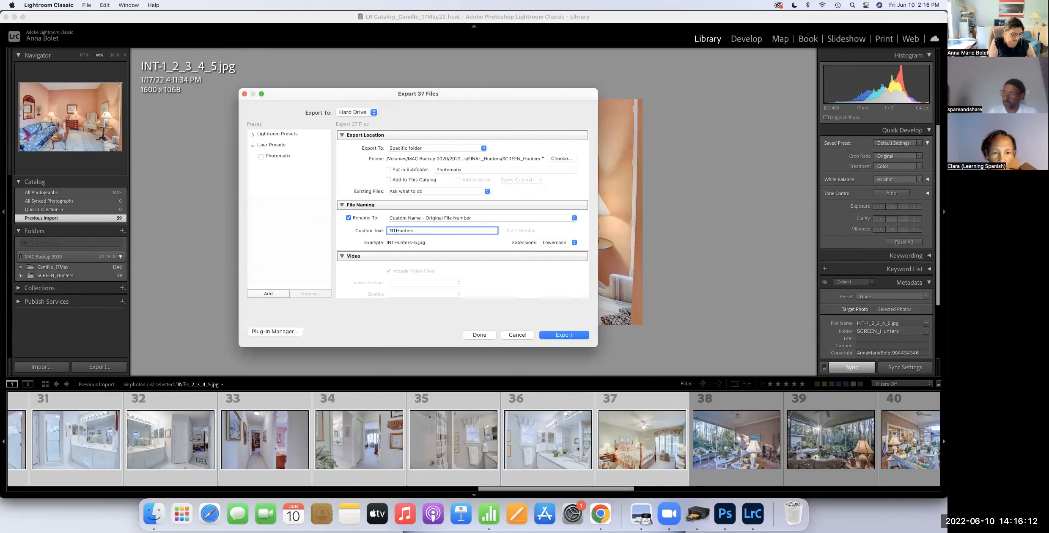
click(425, 230)
text(_Screen)
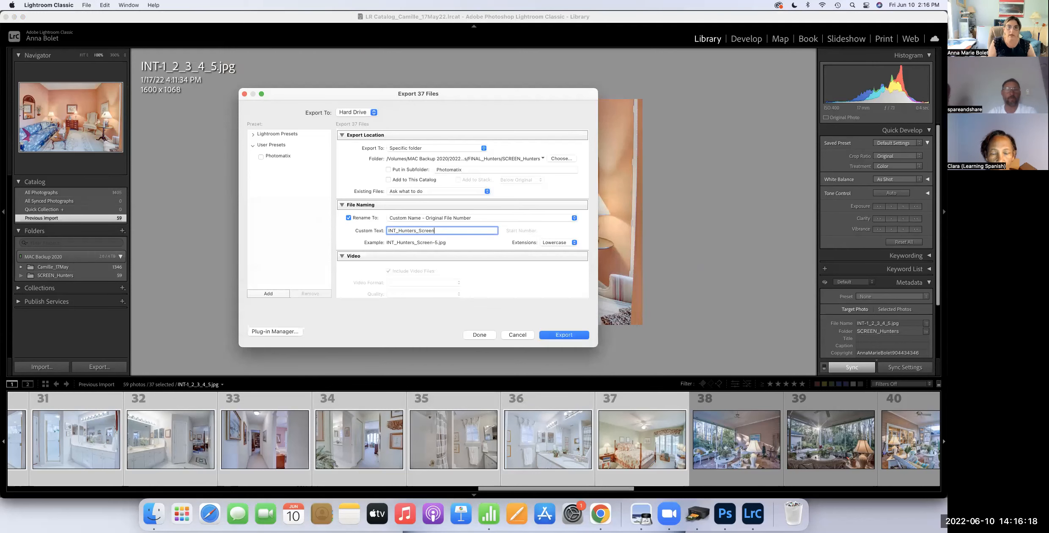
Collapse the Video section and set the image resizing to Width & Height measured in pixels.
scroll(464, 244, down, 5)
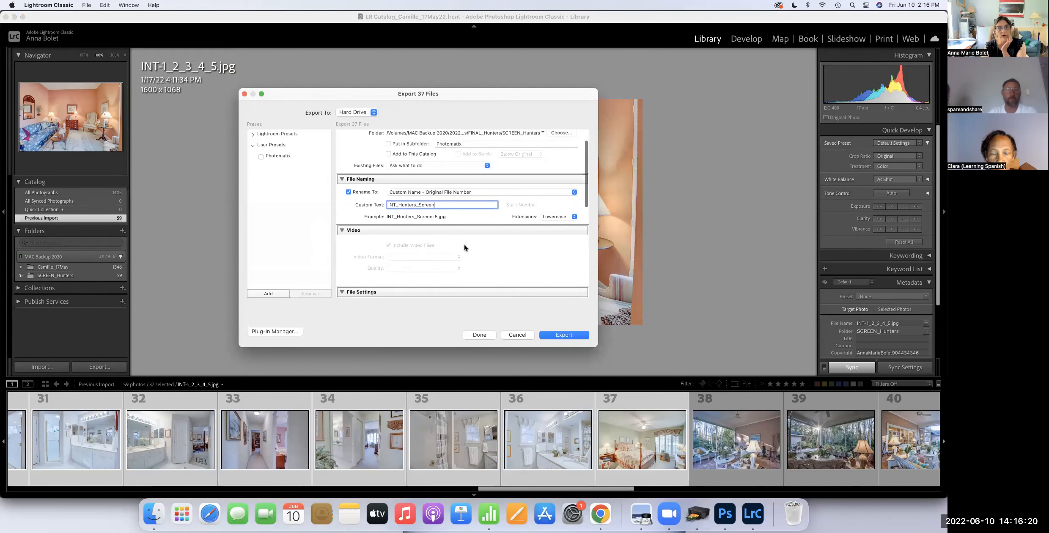
scroll(464, 244, down, 2)
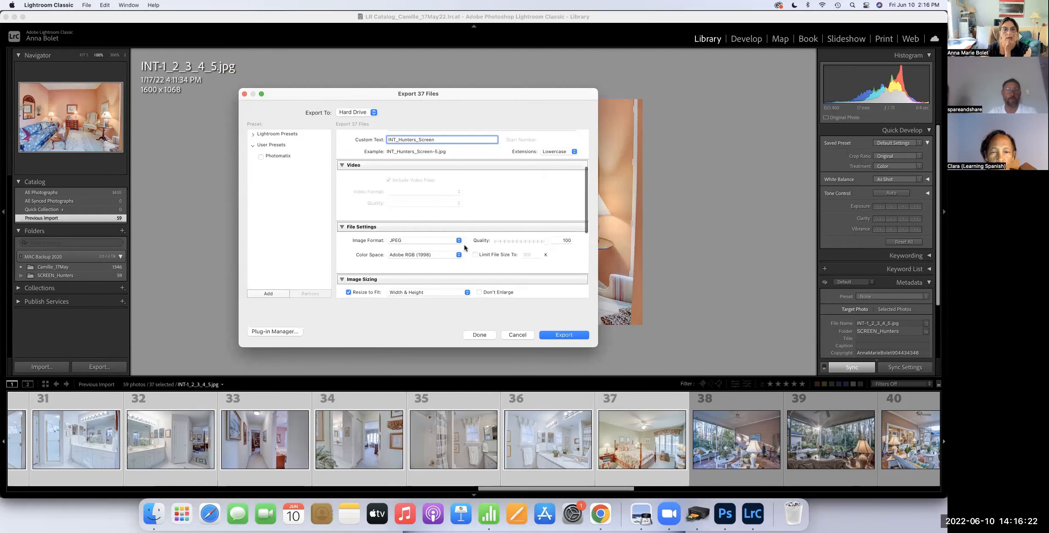
scroll(464, 244, up, 1)
click(341, 174)
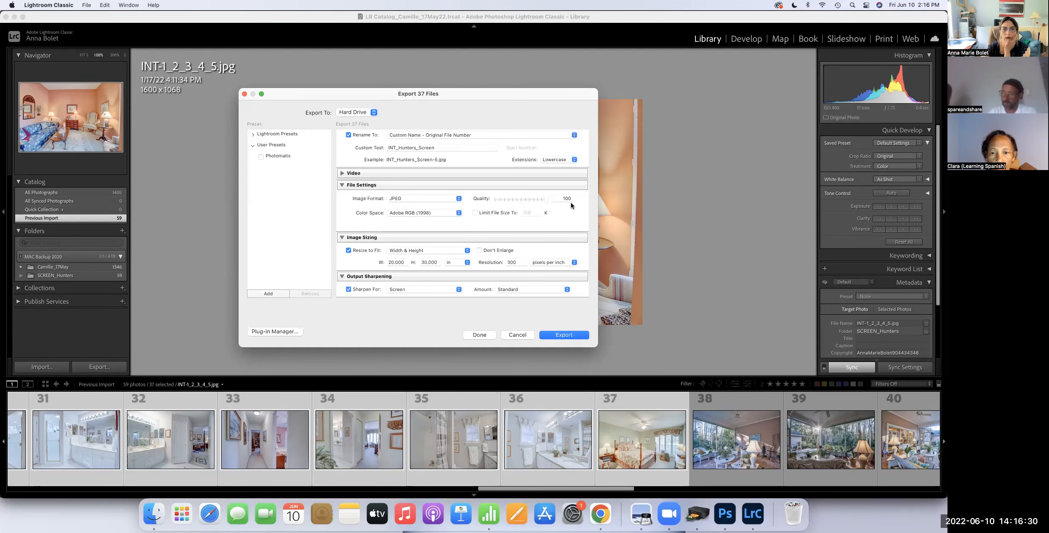
scroll(469, 230, down, 3)
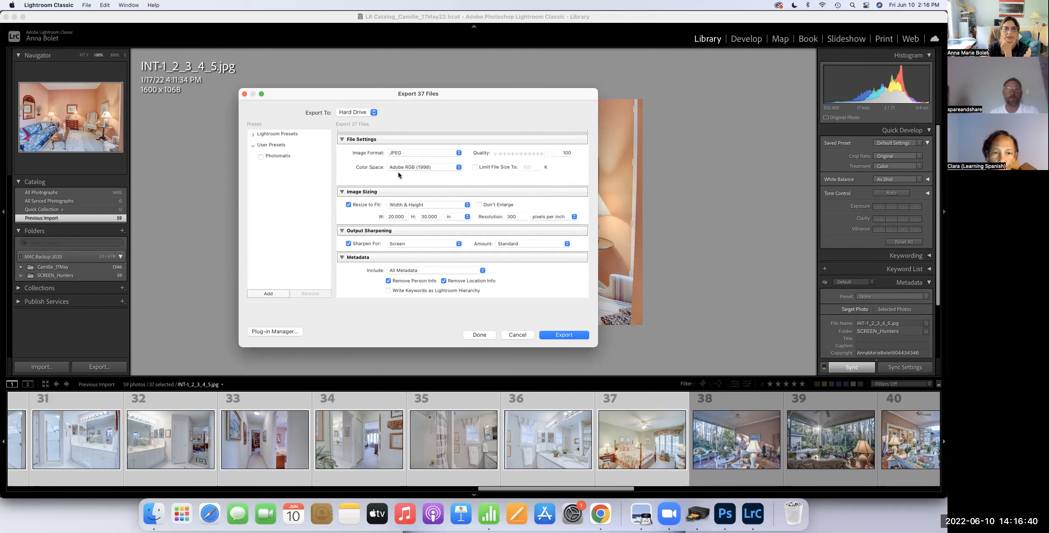
scroll(426, 183, down, 2)
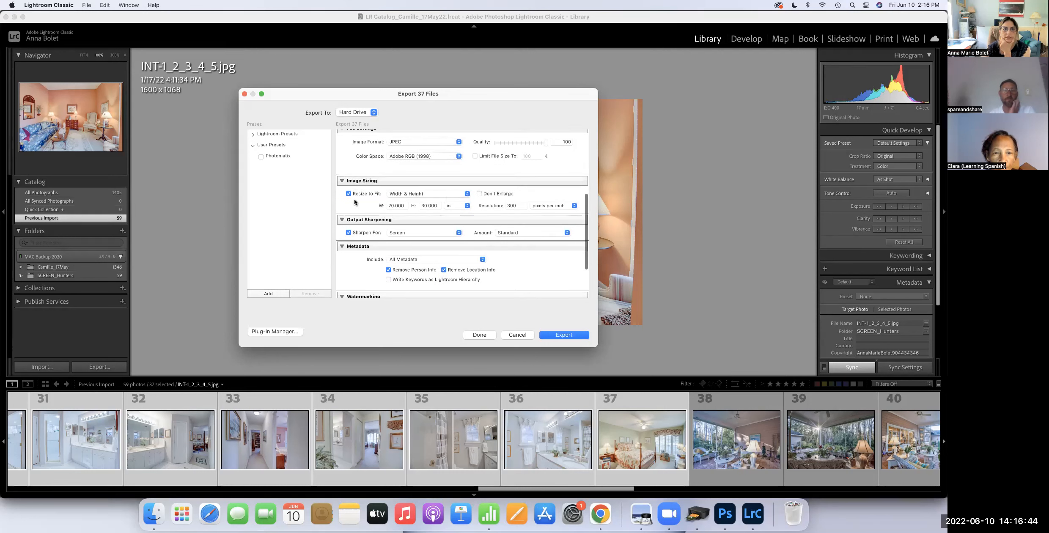
click(466, 195)
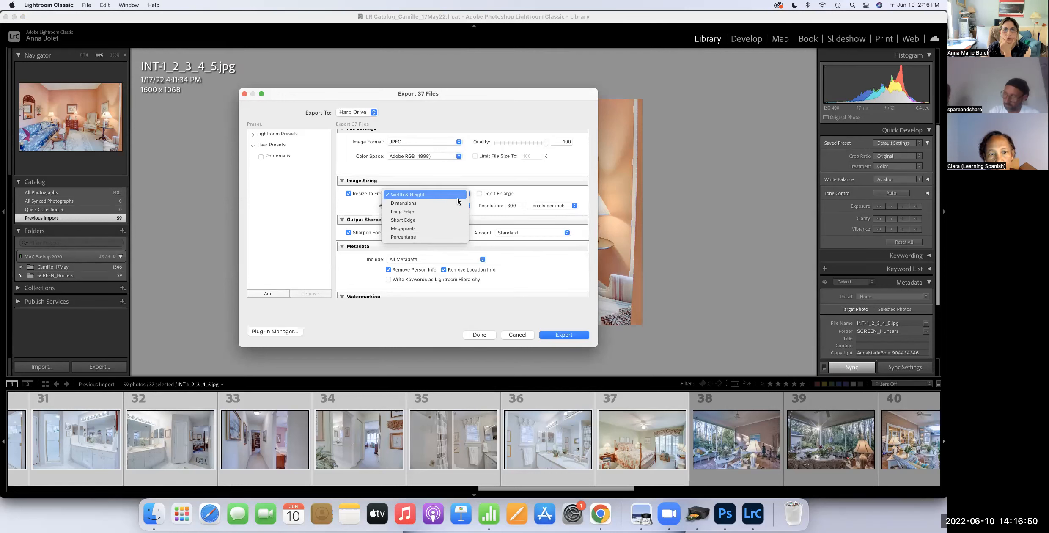
click(453, 194)
click(465, 206)
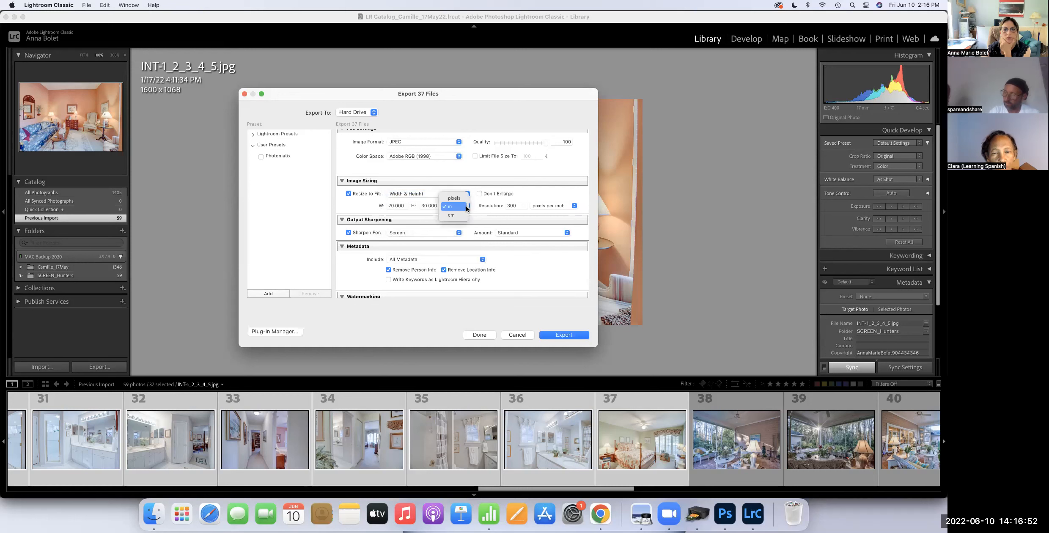
click(453, 198)
Set the resize width to 1600 and the height to 1068 pixels.
click(405, 206)
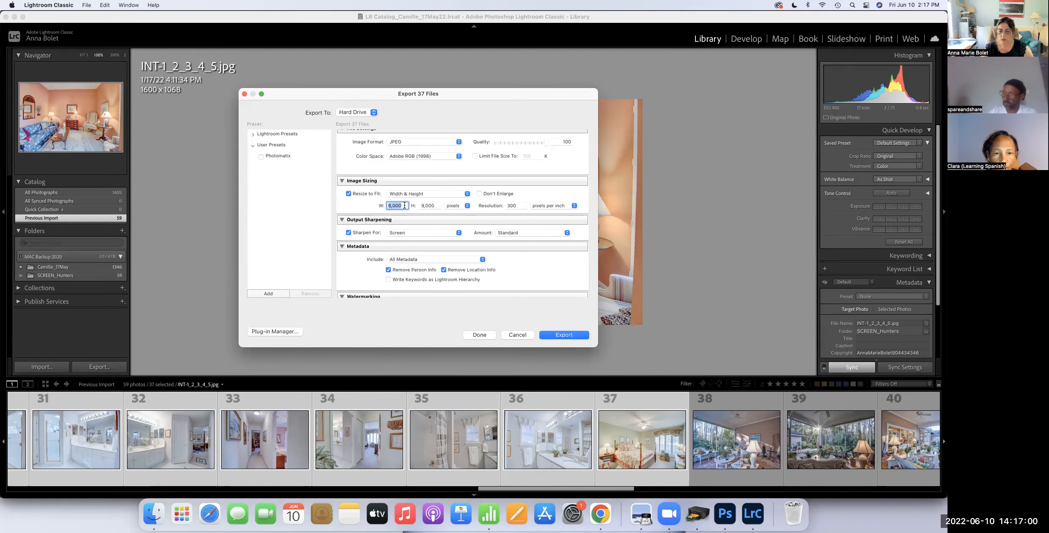
text(1)
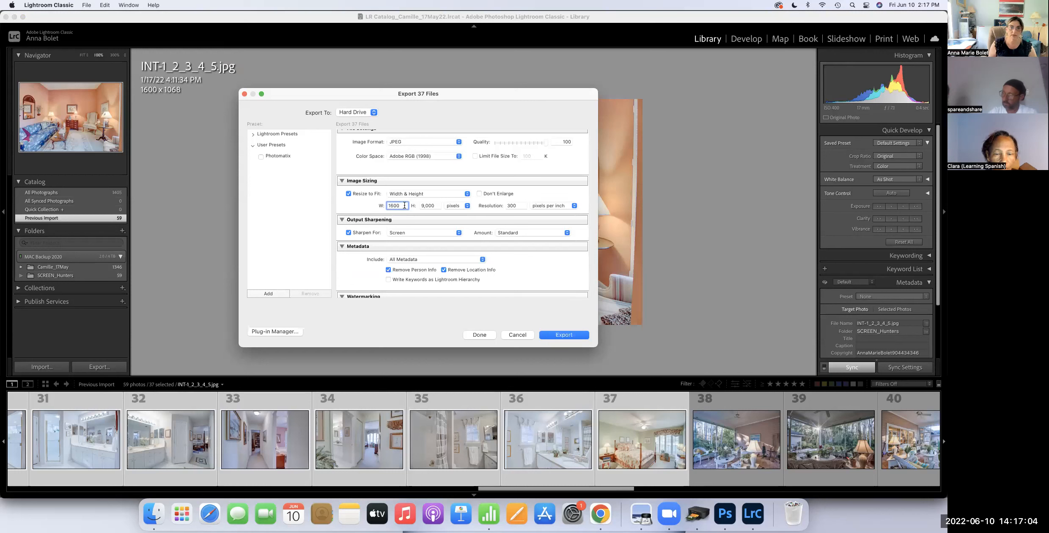
click(437, 206)
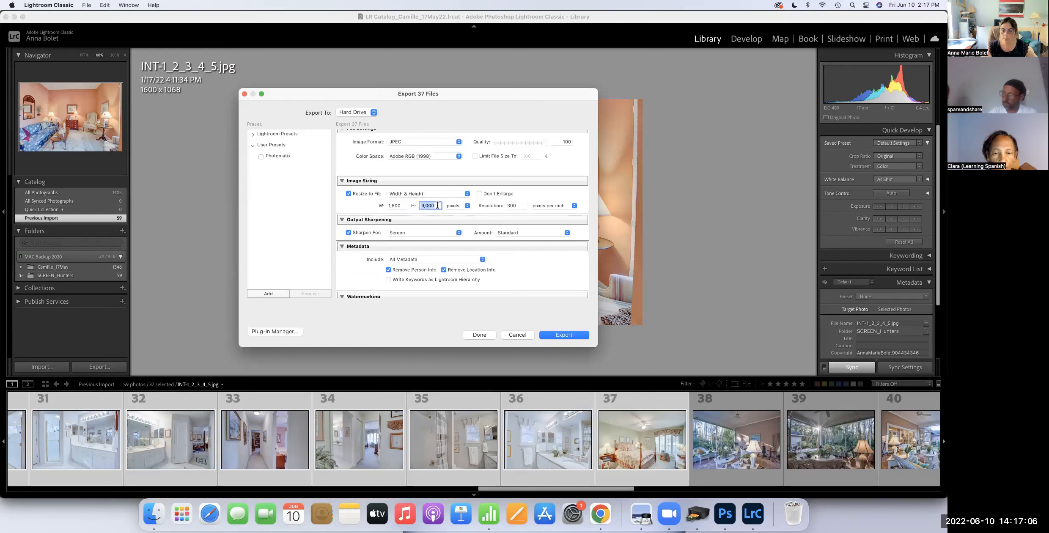
text(1068)
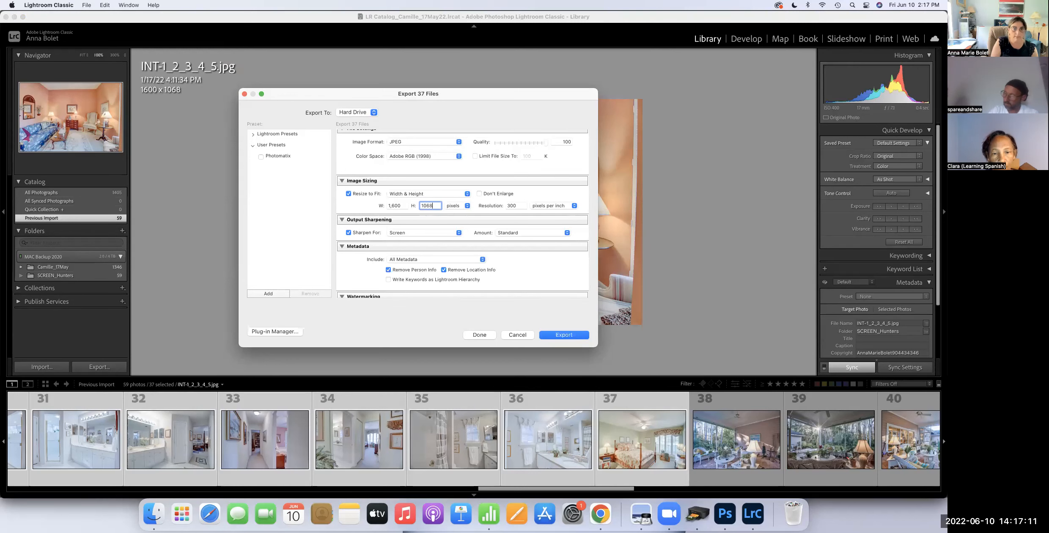
Set the export resolution to 120 pixels per inch.
click(525, 205)
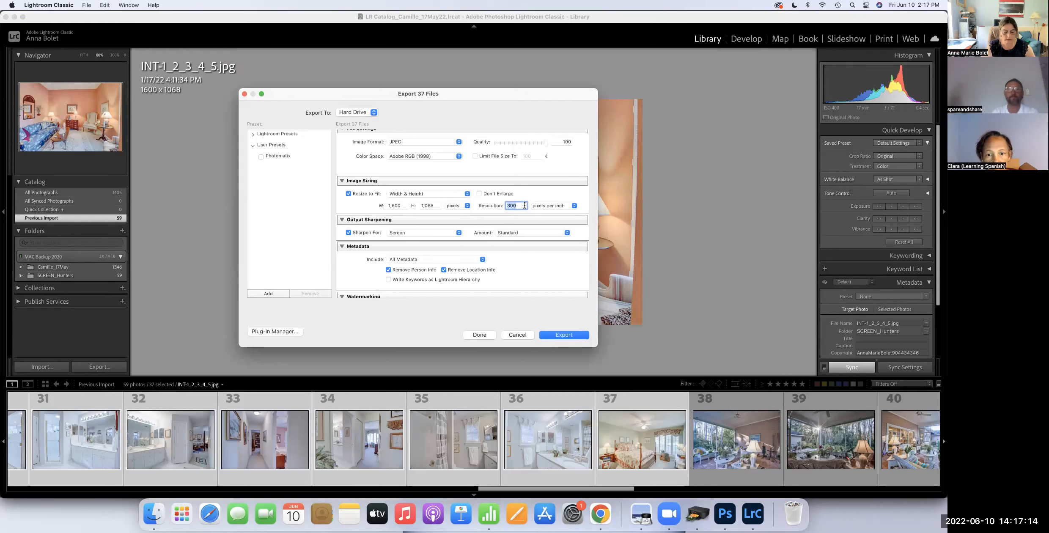
text(72)
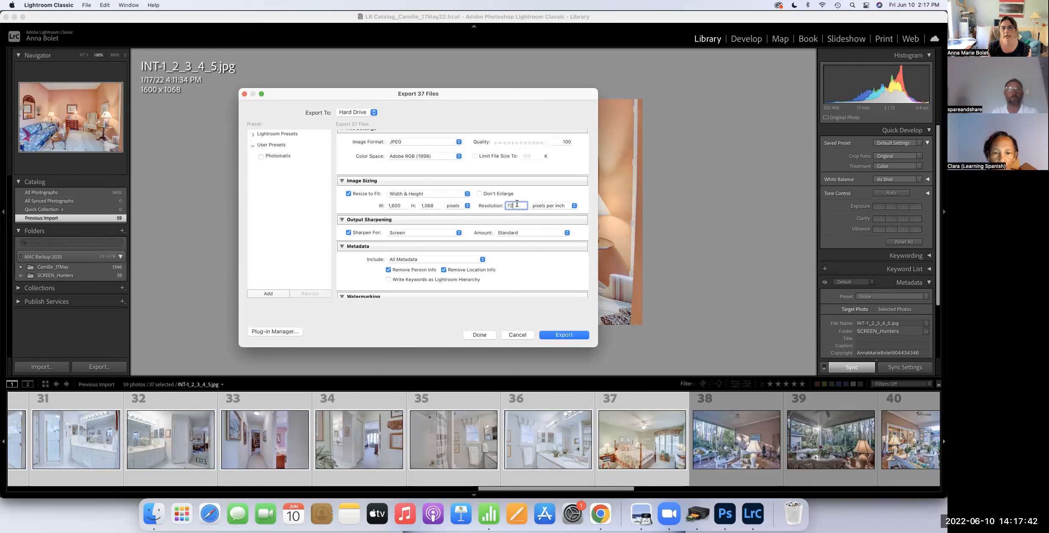
key(BackSpace)
text(120)
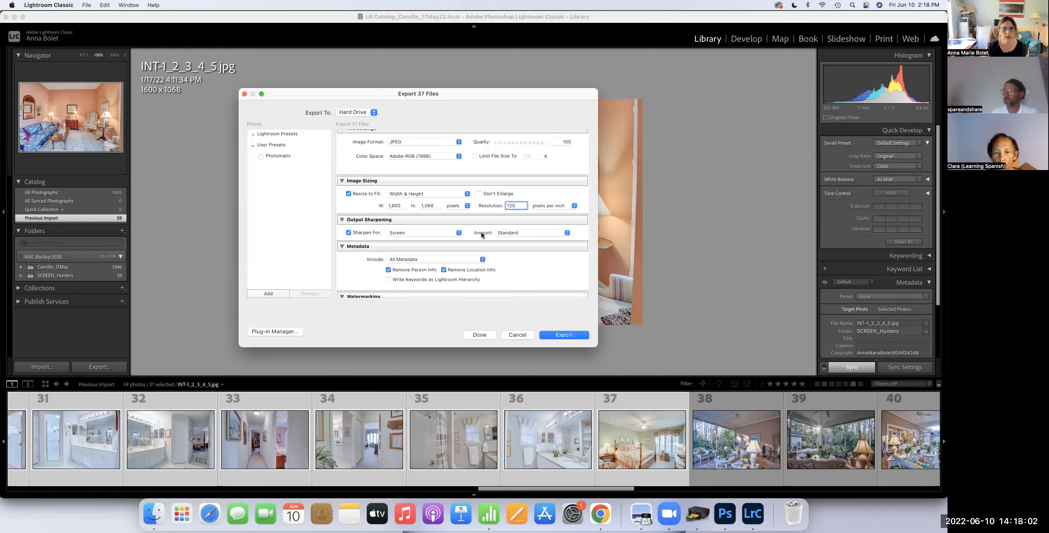
Collapse the Watermarking and Post-Processing sections of the export settings.
scroll(429, 237, down, 3)
scroll(429, 239, down, 3)
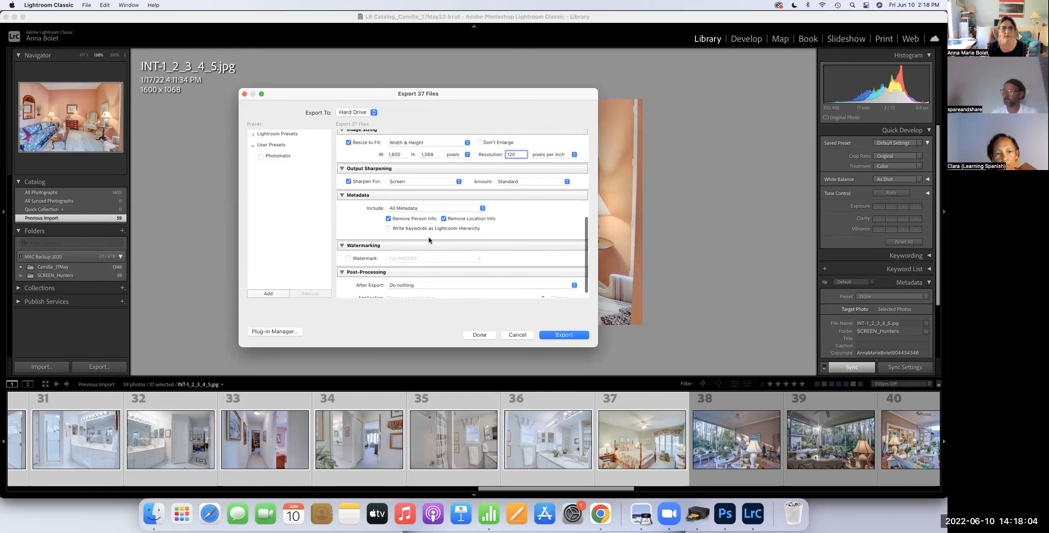
scroll(438, 236, up, 1)
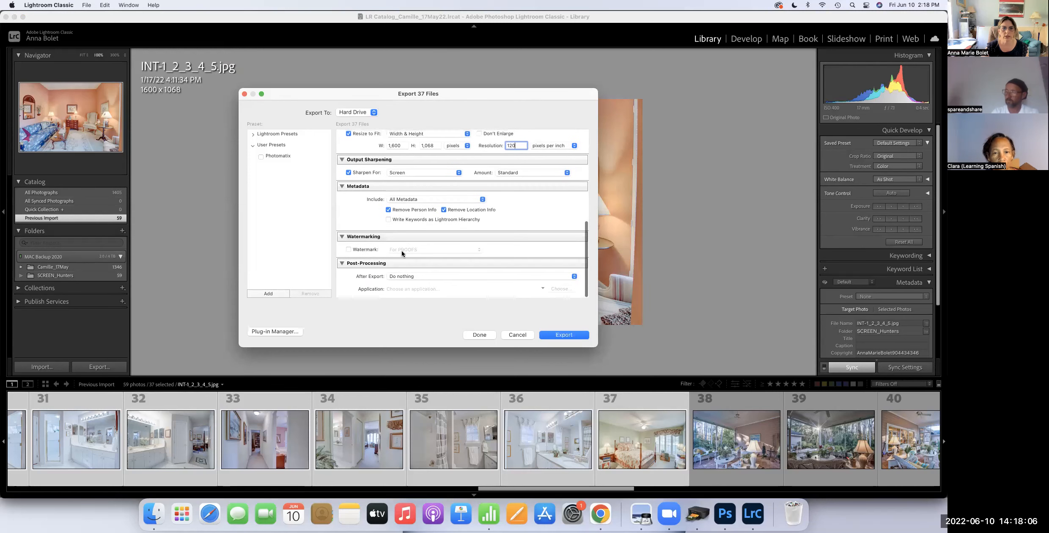
click(342, 236)
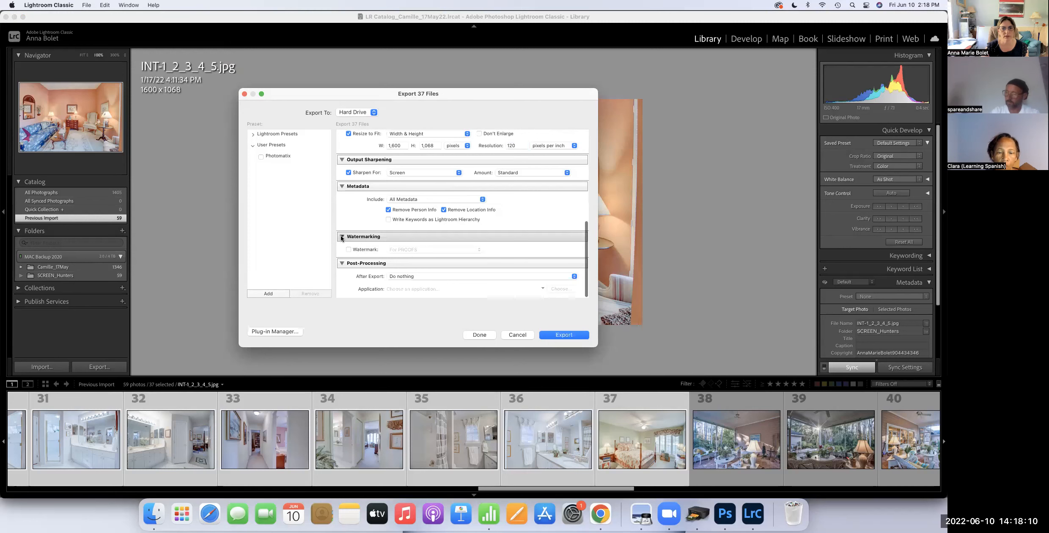
click(342, 264)
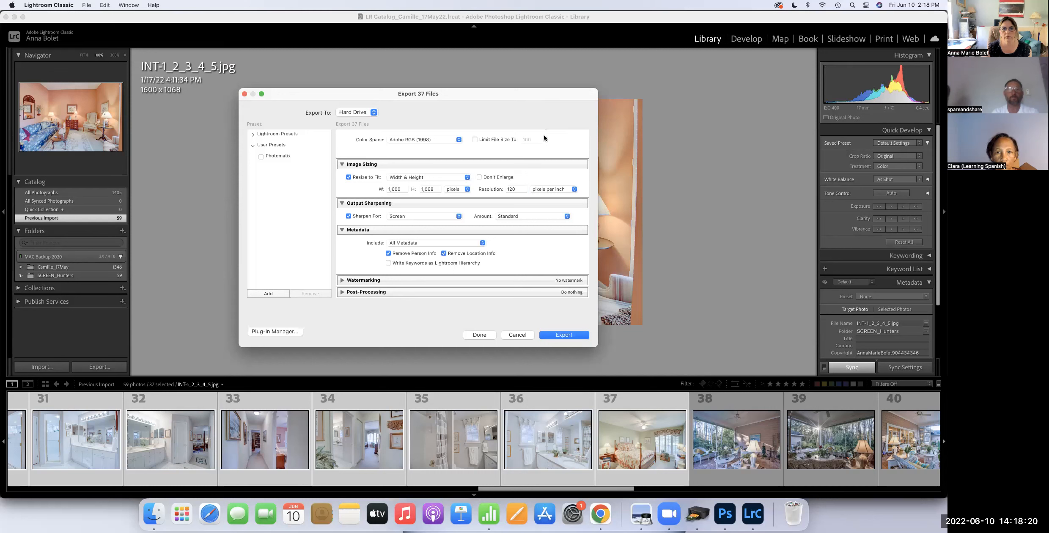
scroll(546, 139, up, 5)
scroll(552, 141, up, 5)
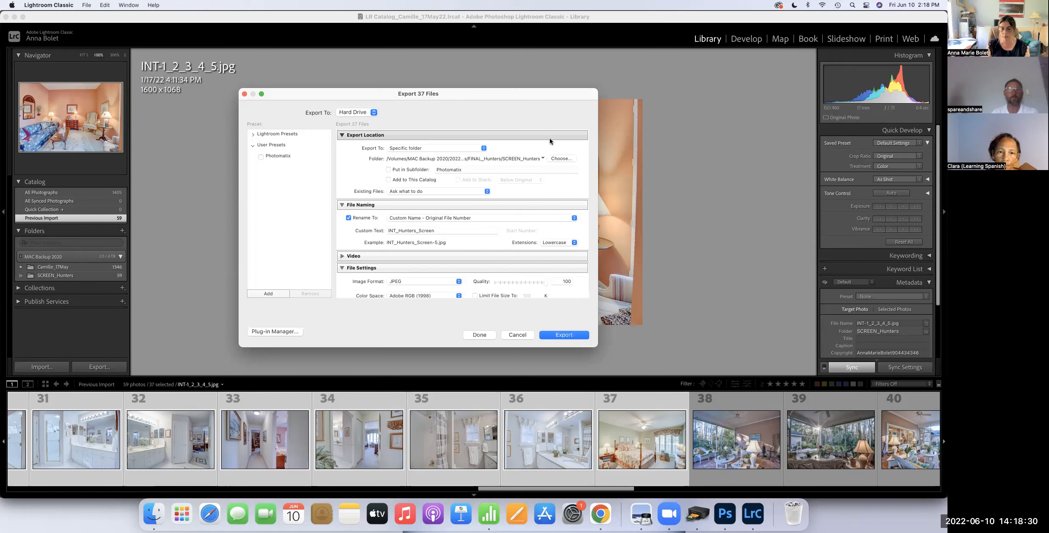
Change the export destination to the PRINT_Hunters folder inside FINAL_Hunters.
click(561, 159)
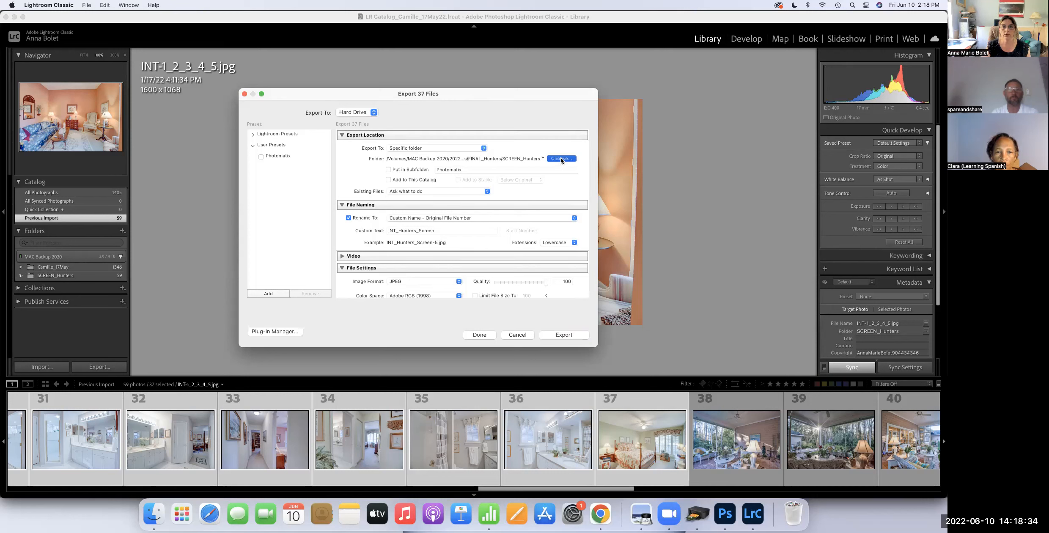
click(489, 137)
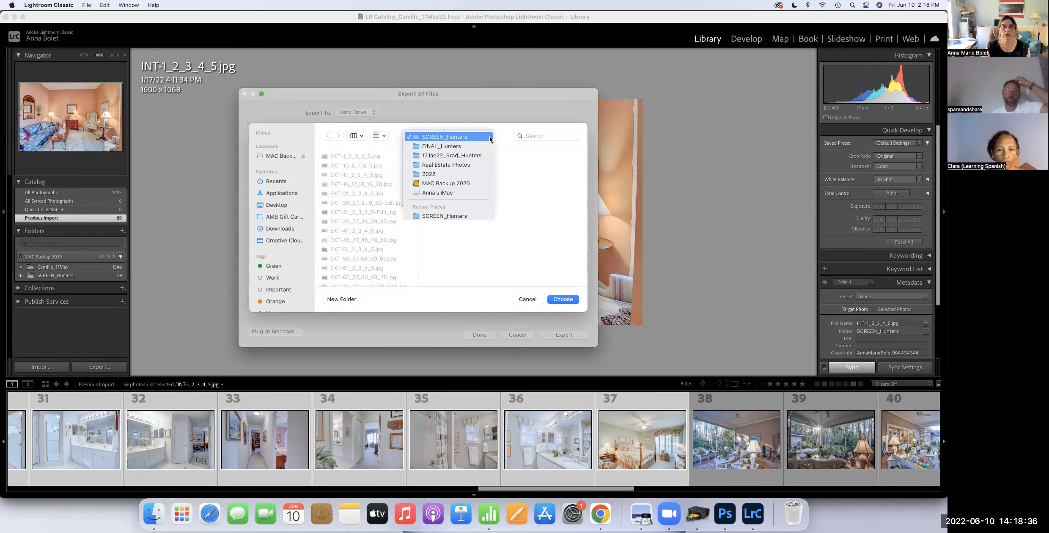
click(485, 145)
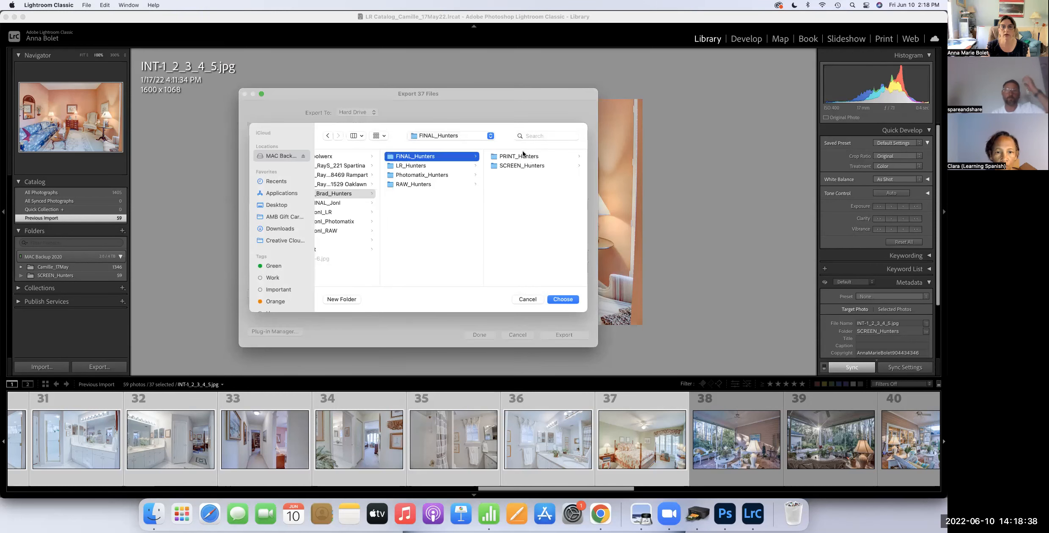
click(525, 158)
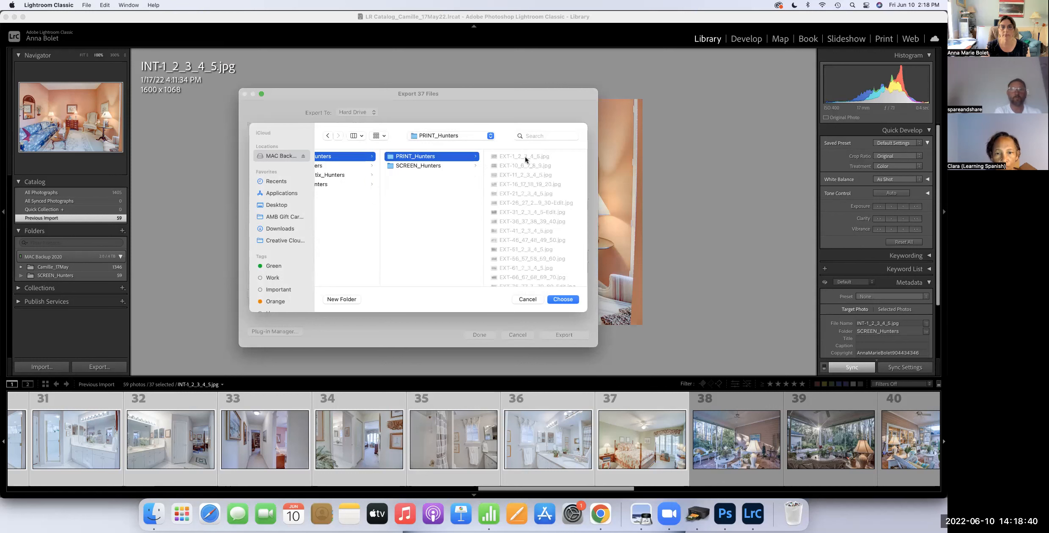
click(562, 299)
Replace Screen with PRINT at the end of the custom rename text.
click(448, 231)
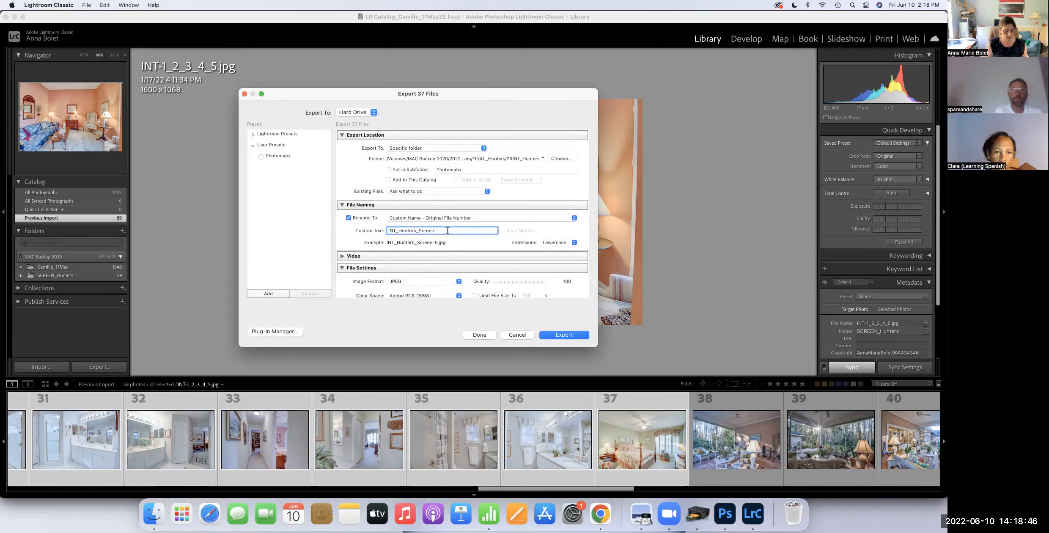
text(-)
key(BackSpace)
key(BackSpace)
key(BackSpace)
key(BackSpace)
key(BackSpace)
key(BackSpace)
key(BackSpace)
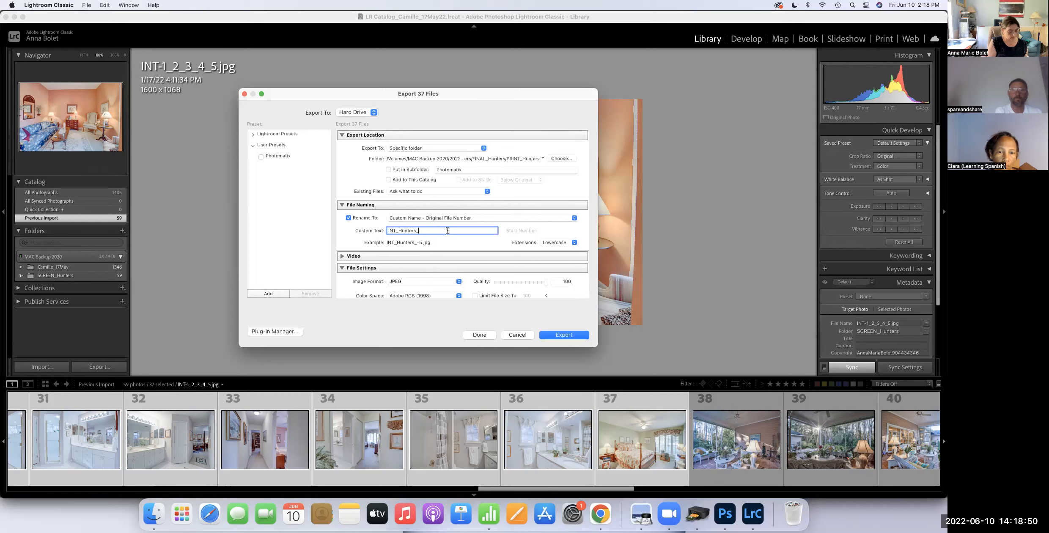
text(PRINT)
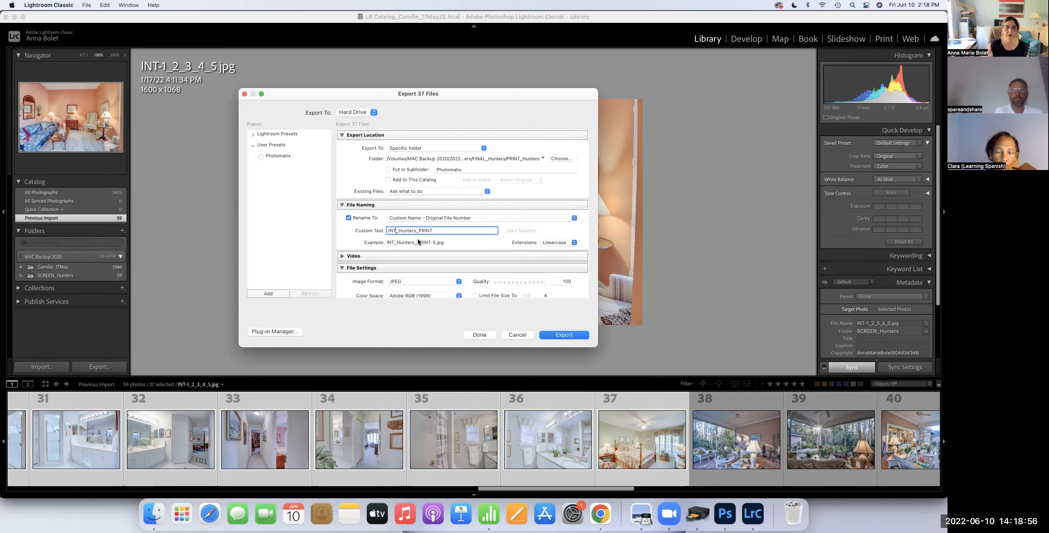
Set the print export size to 6324 by 4221 pixels at a resolution of 240 pixels per inch.
scroll(490, 263, down, 5)
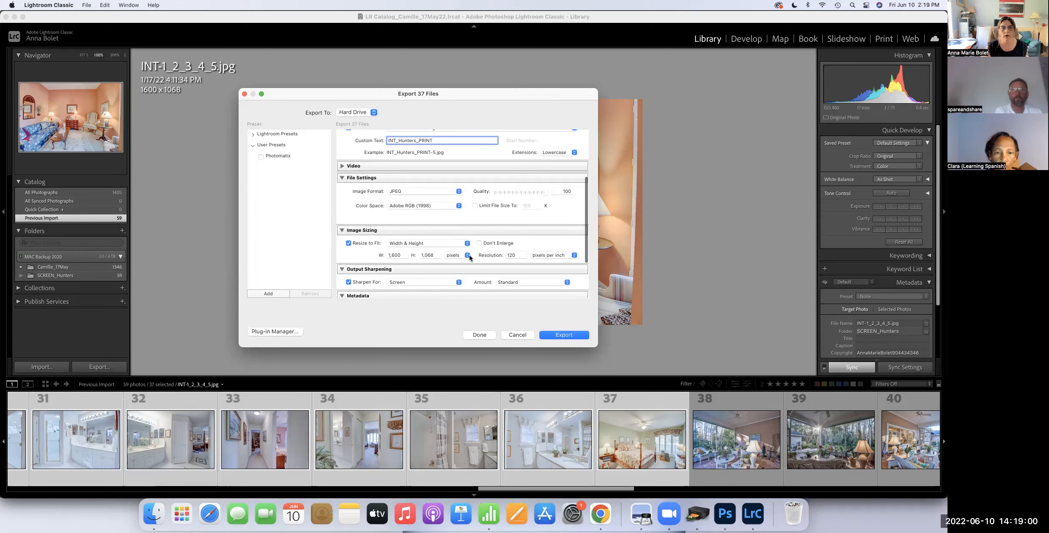
click(407, 254)
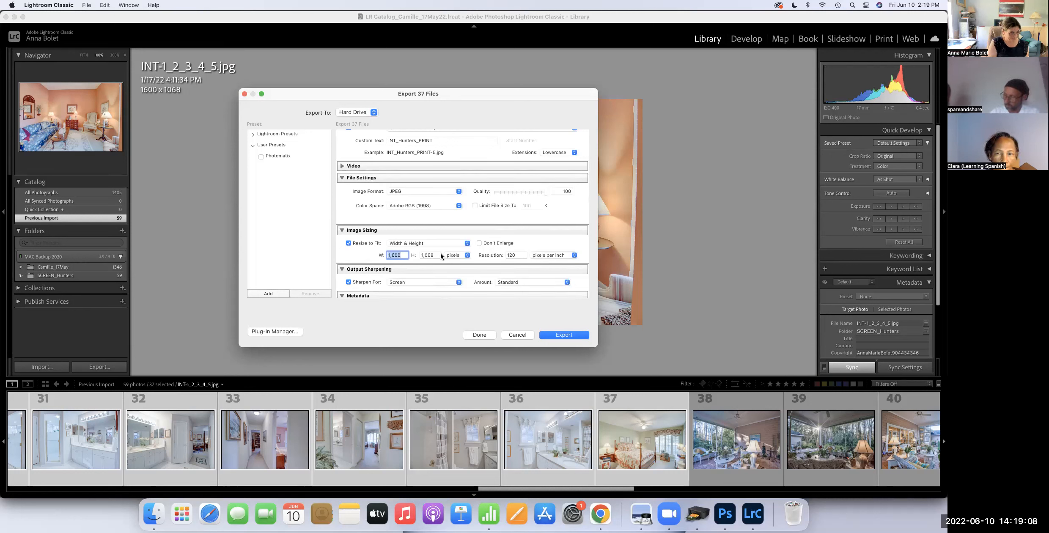
text(6324)
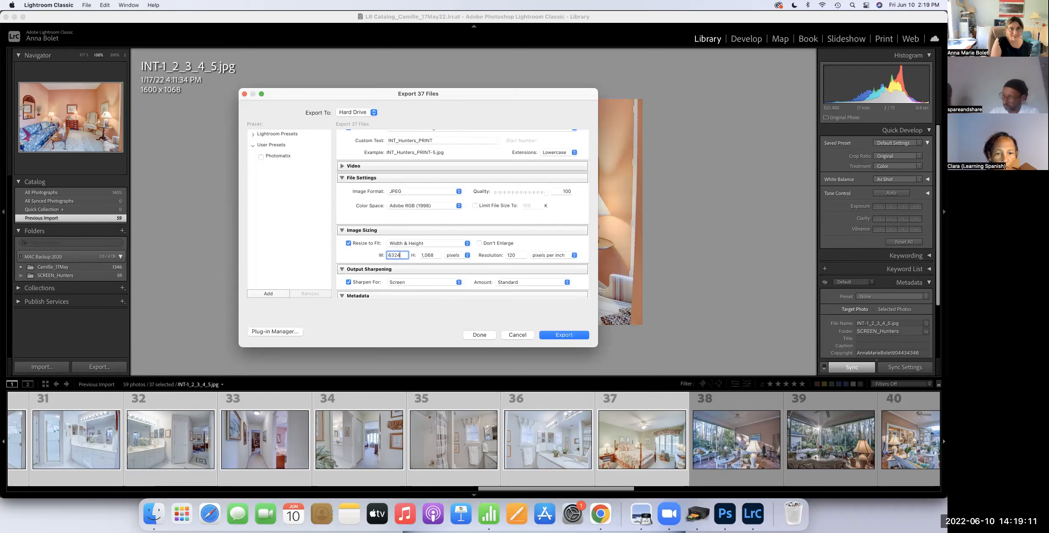
click(441, 256)
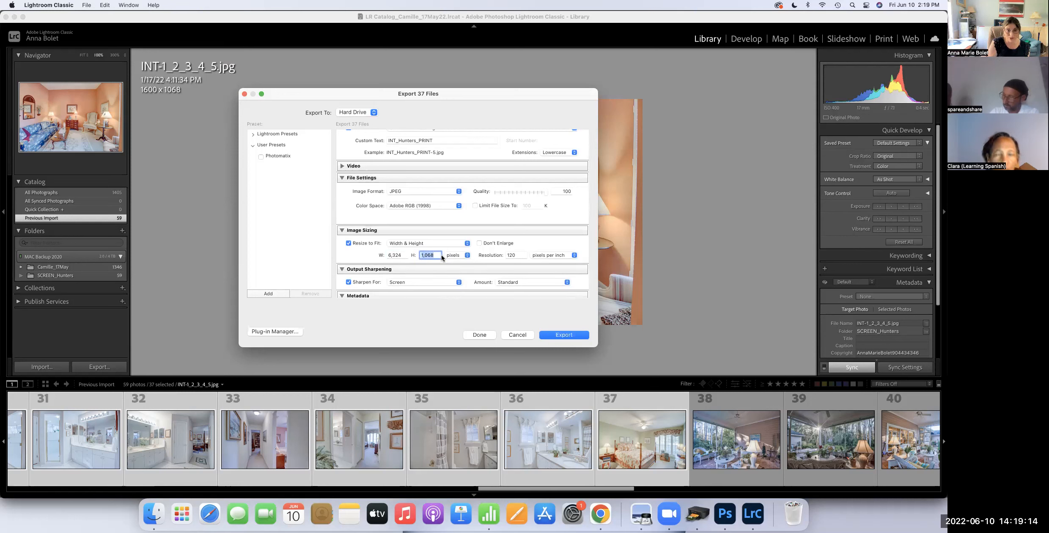
key(BackSpace)
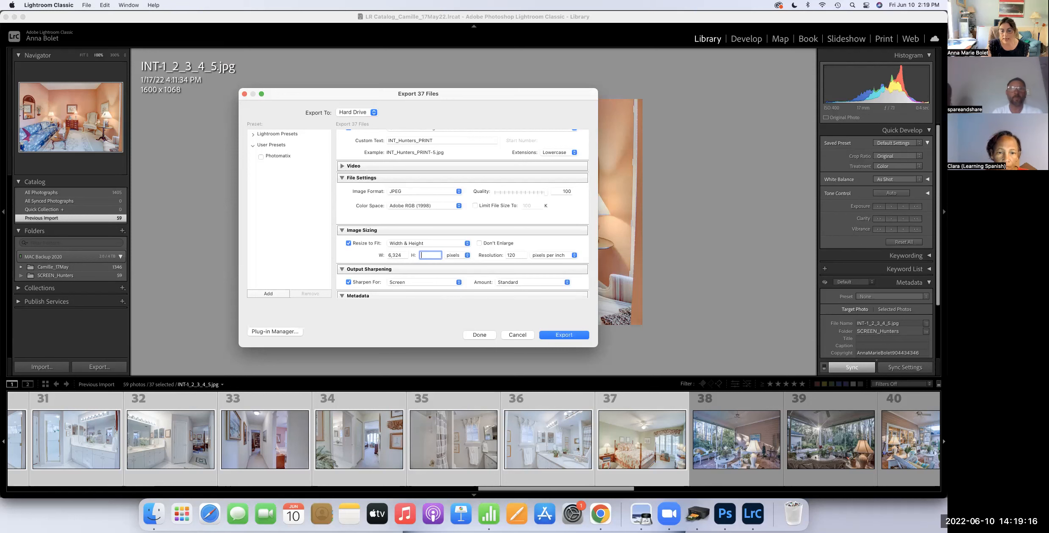
text(4221)
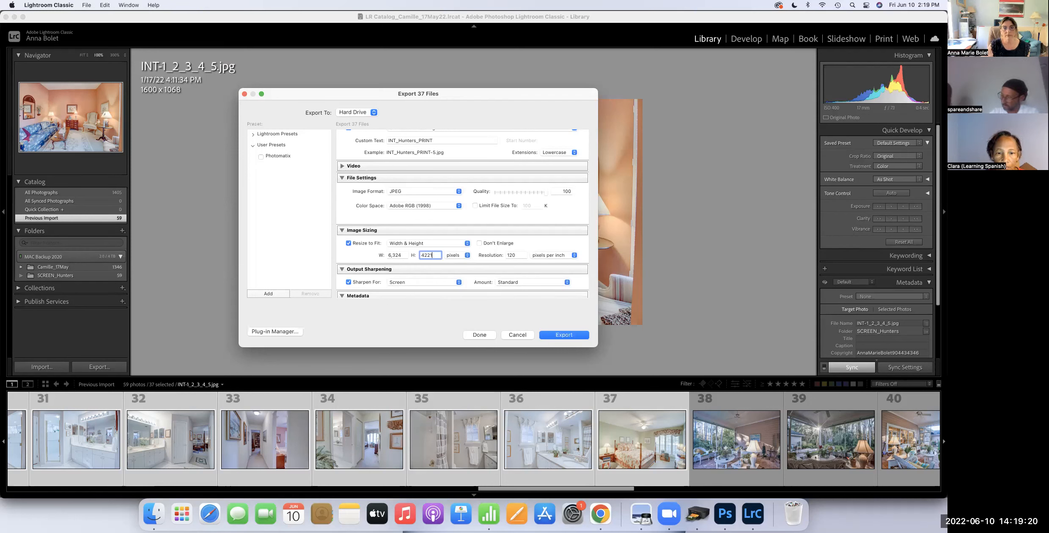
key(Tab)
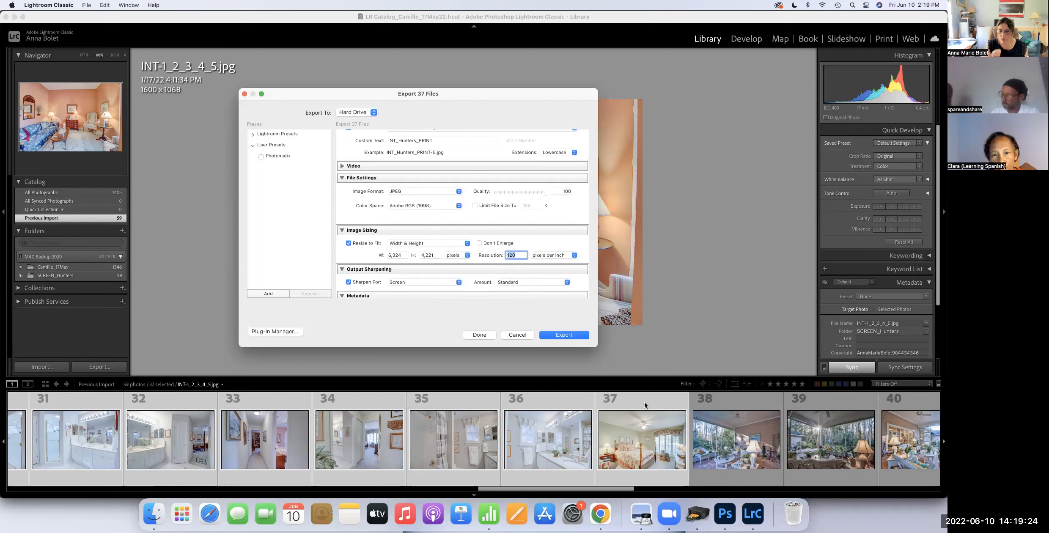
text(240)
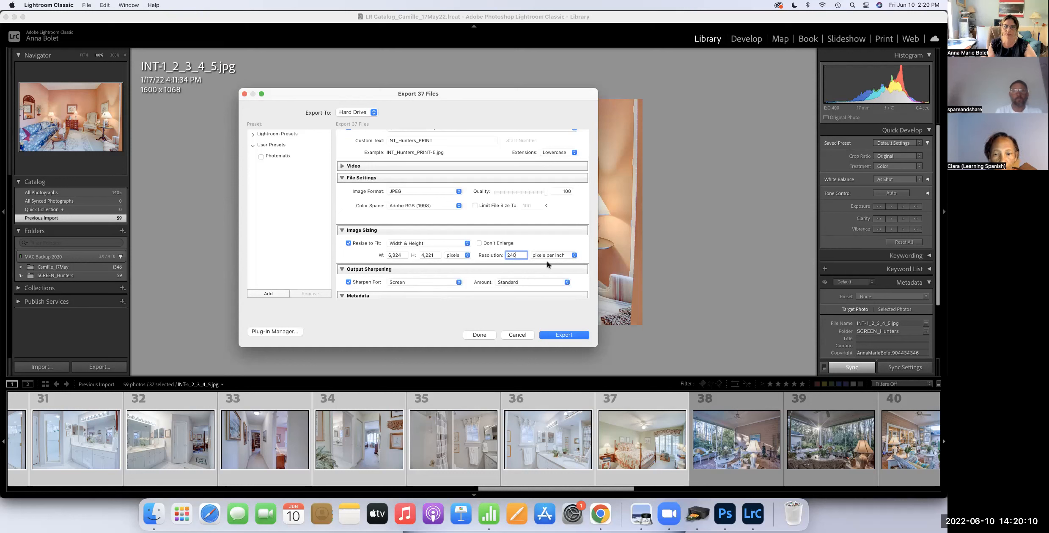
scroll(492, 229, down, 3)
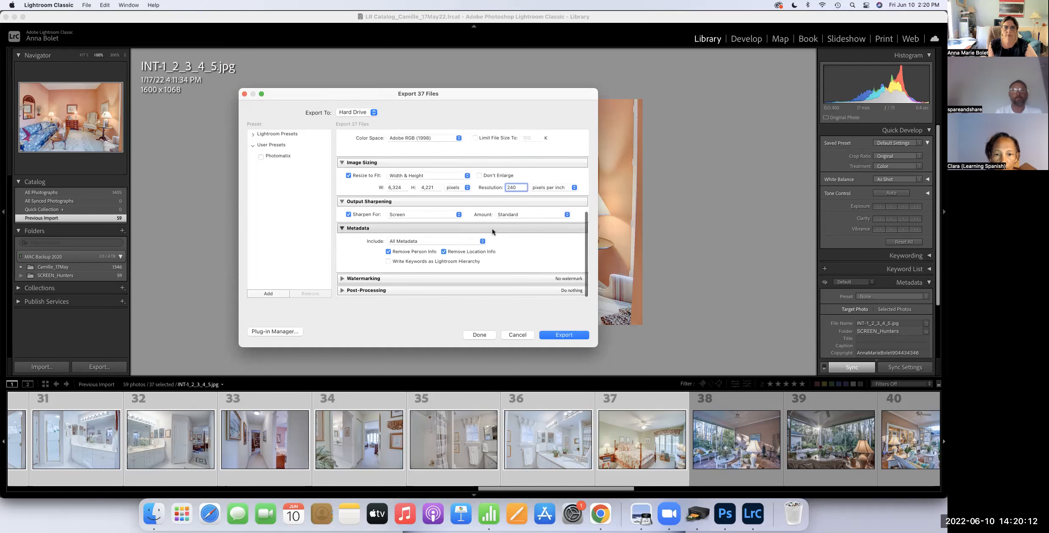
Close the export dialog without exporting and select the first exterior photo in the filmstrip.
click(521, 334)
click(739, 404)
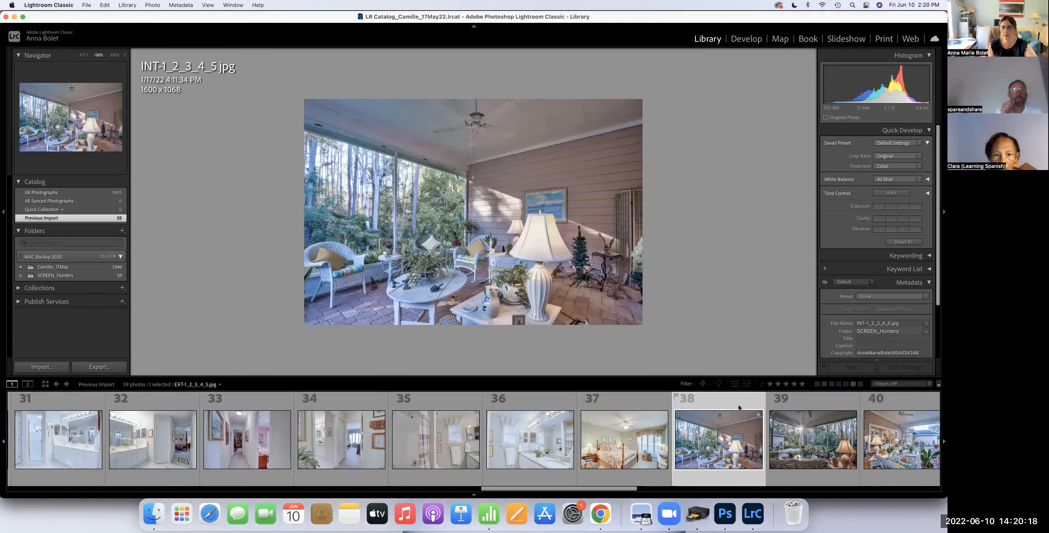
scroll(669, 399, down, 10)
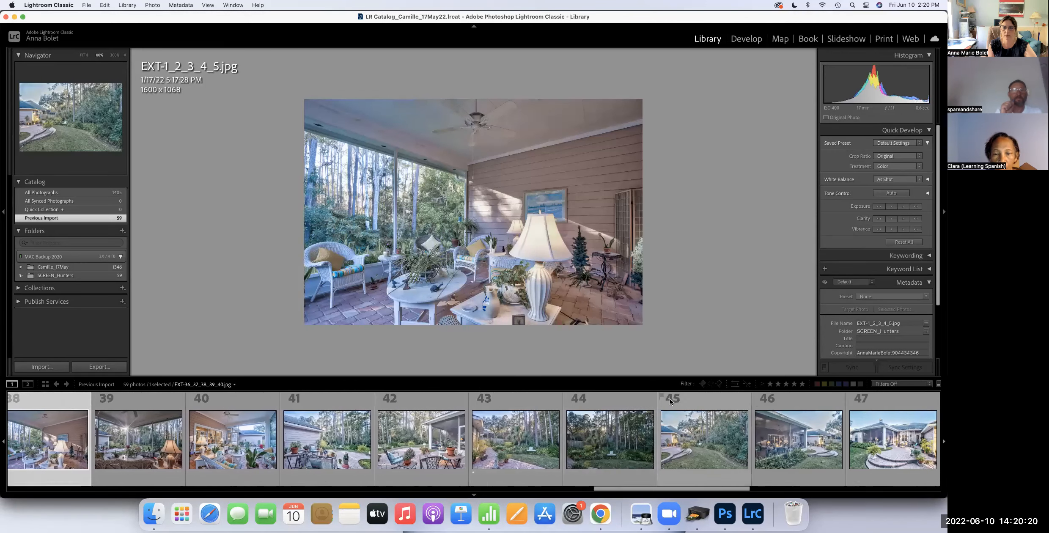
scroll(669, 399, down, 10)
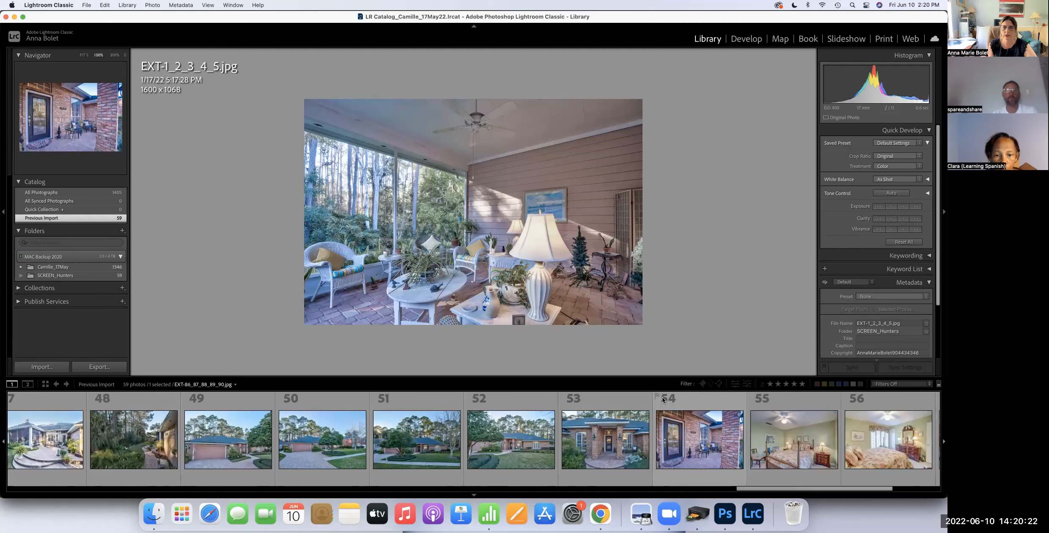
scroll(663, 399, up, 1)
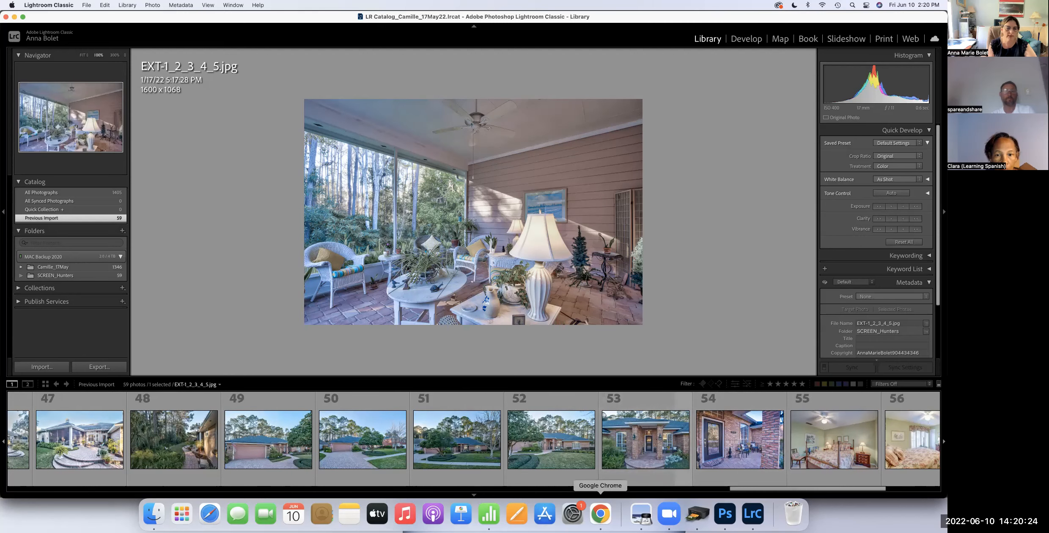
Switch to Finder and examine the PRINT_Hunters and SCREEN_Hunters folders inside FINAL_Hunters.
click(154, 513)
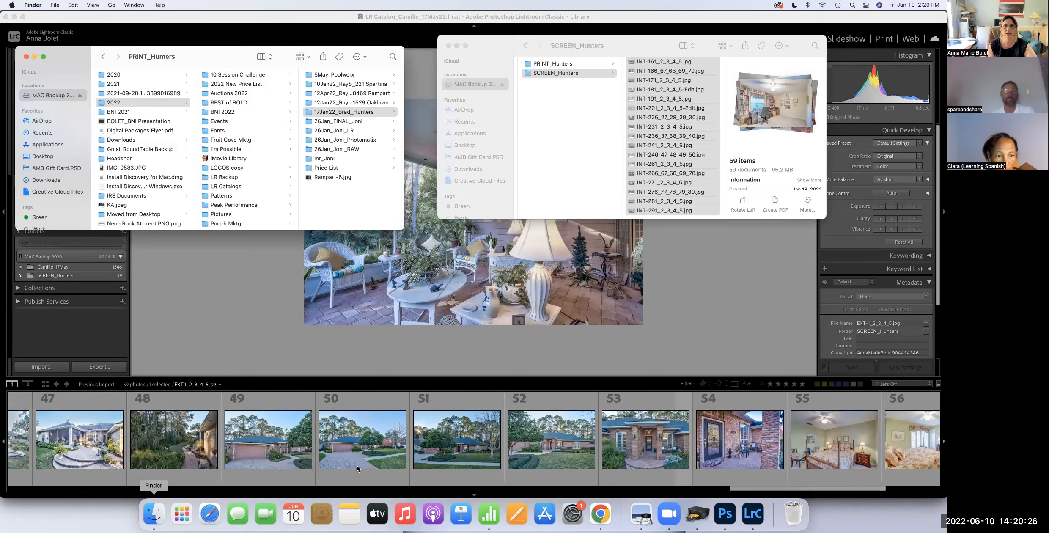
click(574, 164)
scroll(550, 102, left, 3)
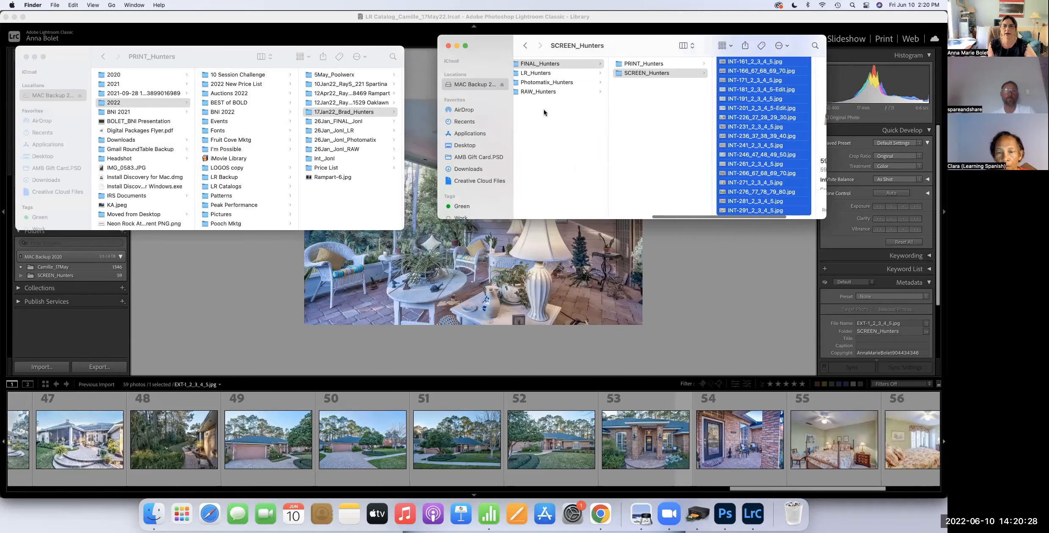
scroll(558, 66, right, 1)
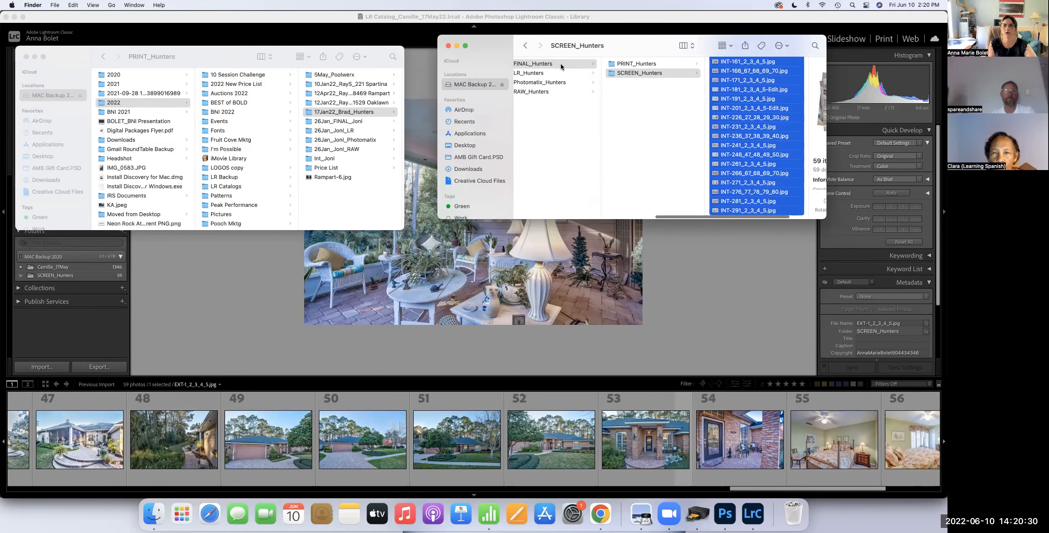
click(561, 63)
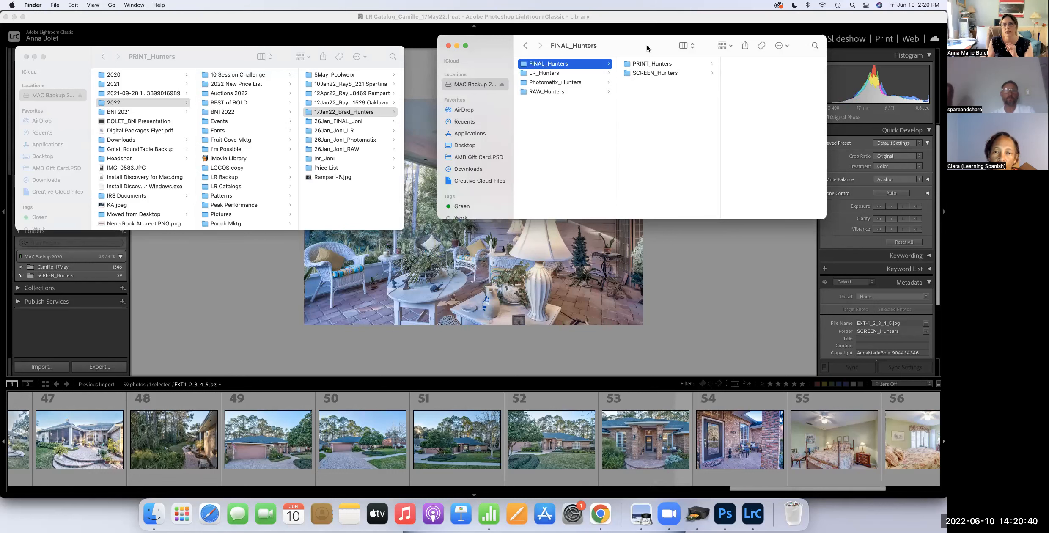
click(664, 64)
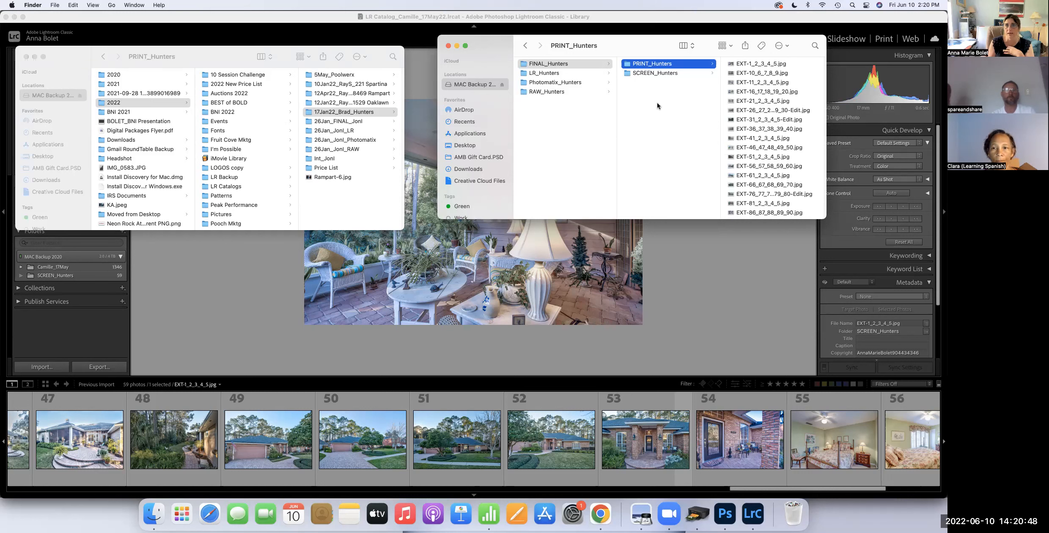
click(679, 74)
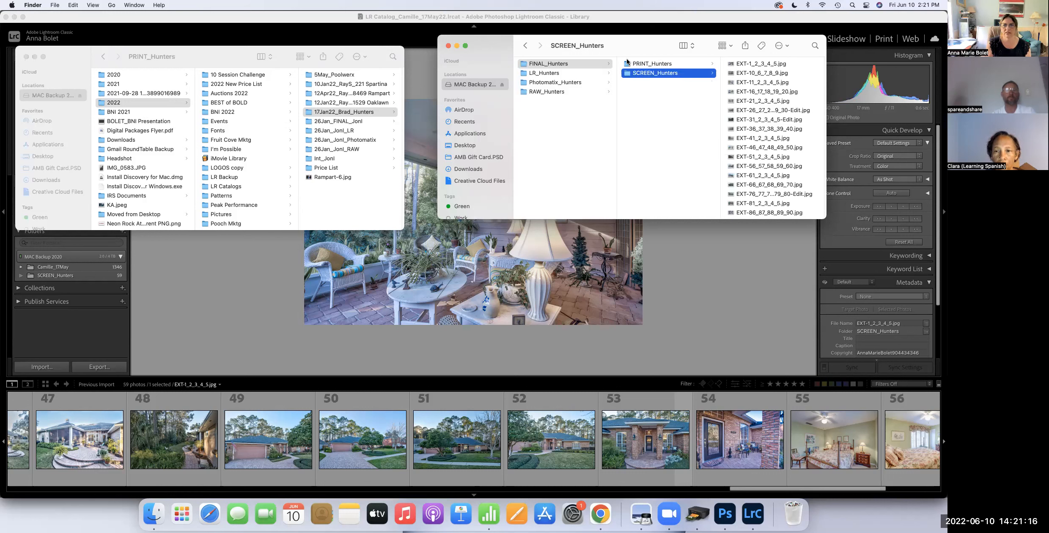
click(592, 65)
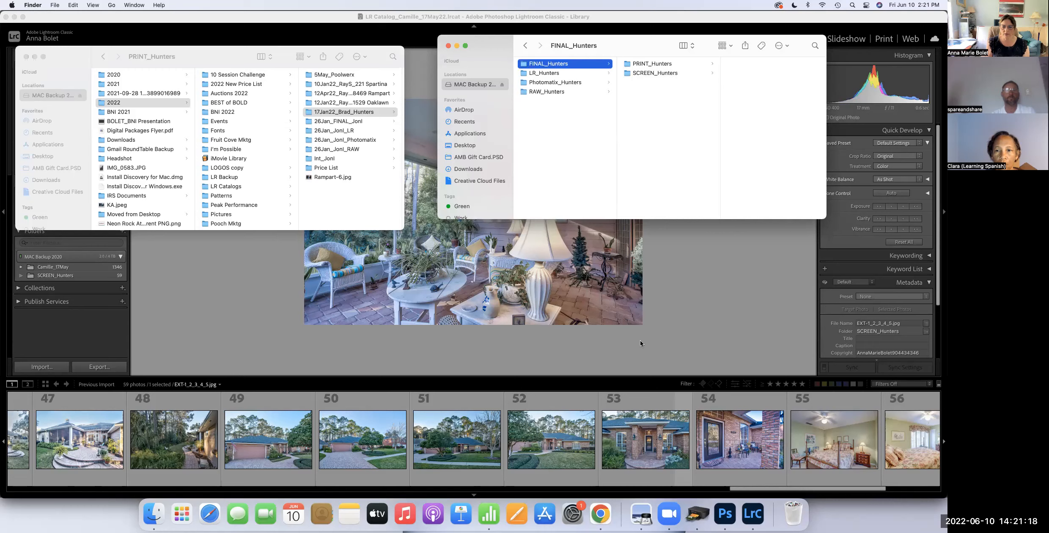
Switch to Chrome, open a new tab and go to wetransfer.com.
click(600, 513)
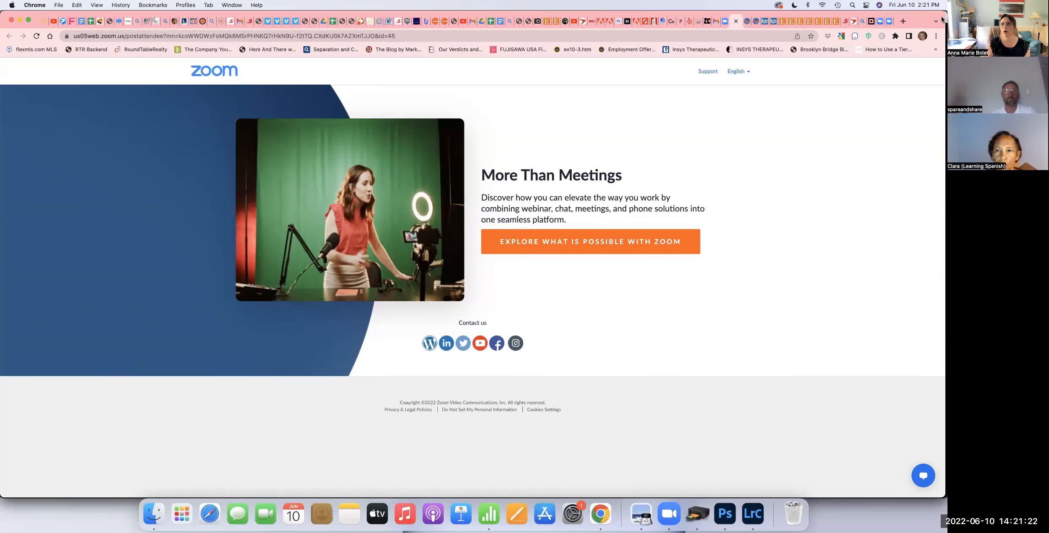
click(902, 21)
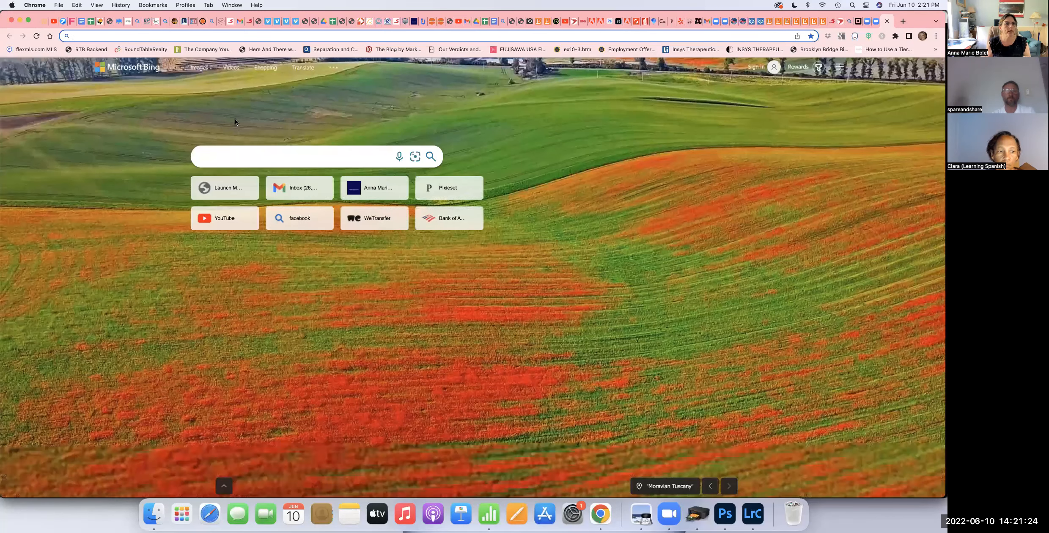
text(We)
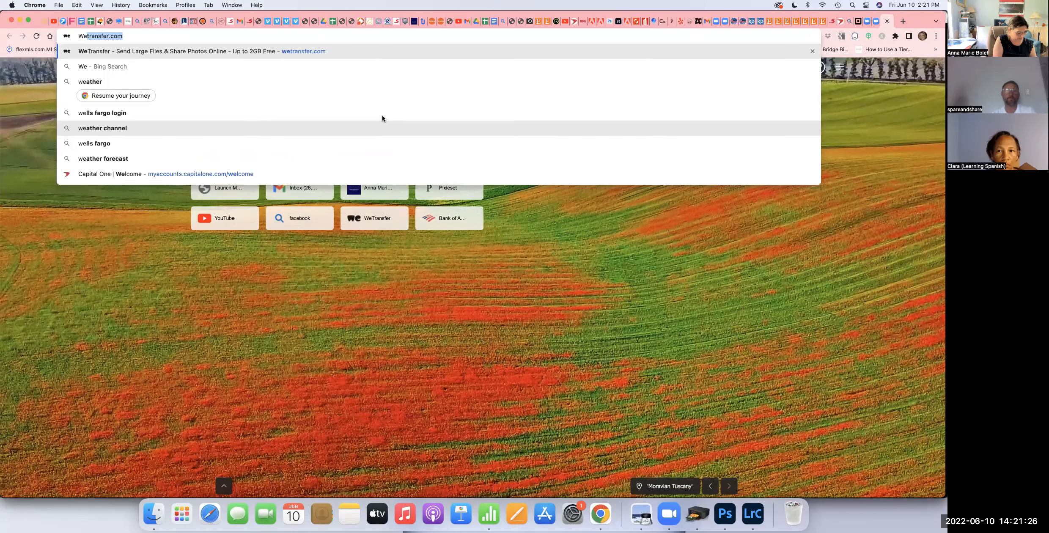
text(Transfer)
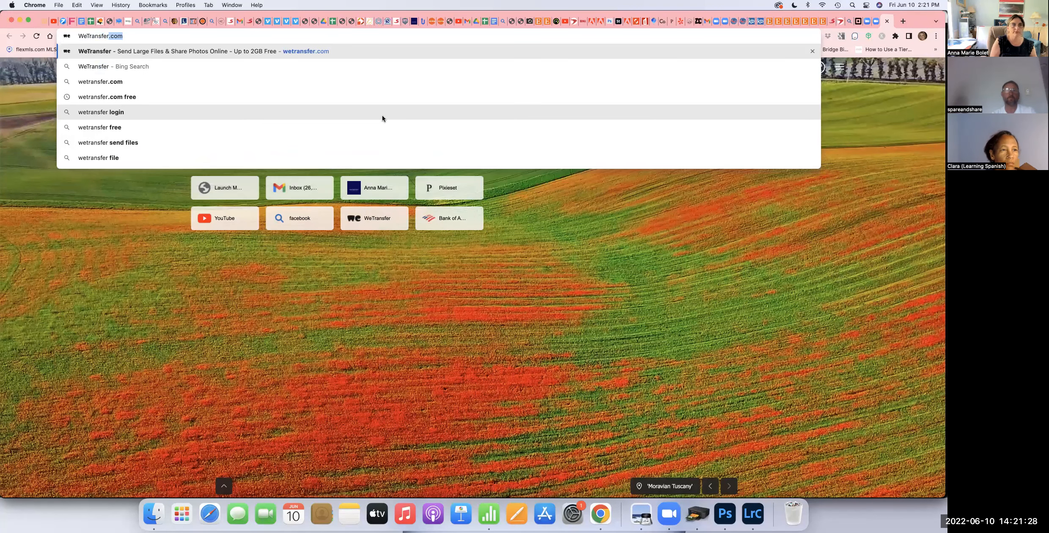
click(145, 47)
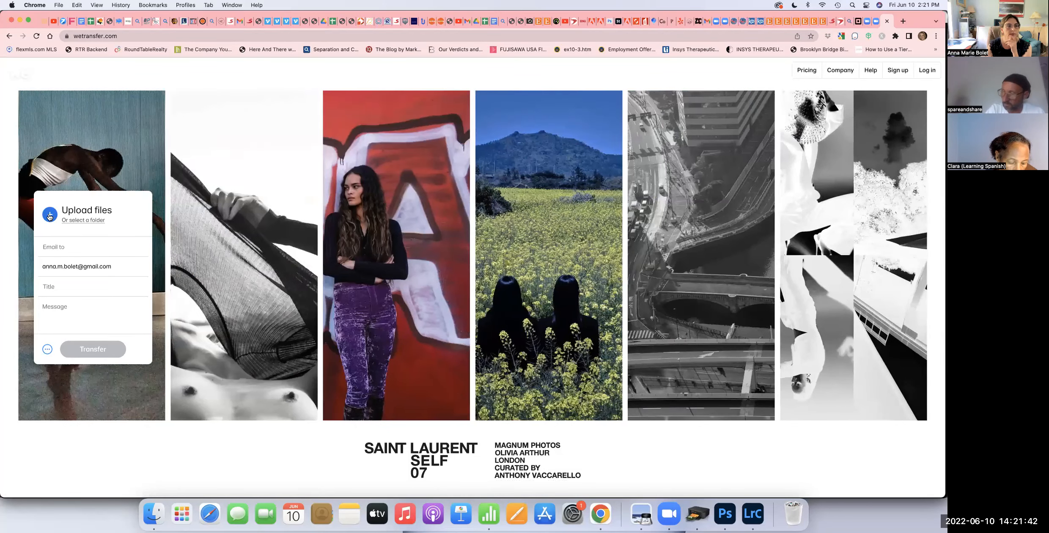
click(92, 220)
click(347, 186)
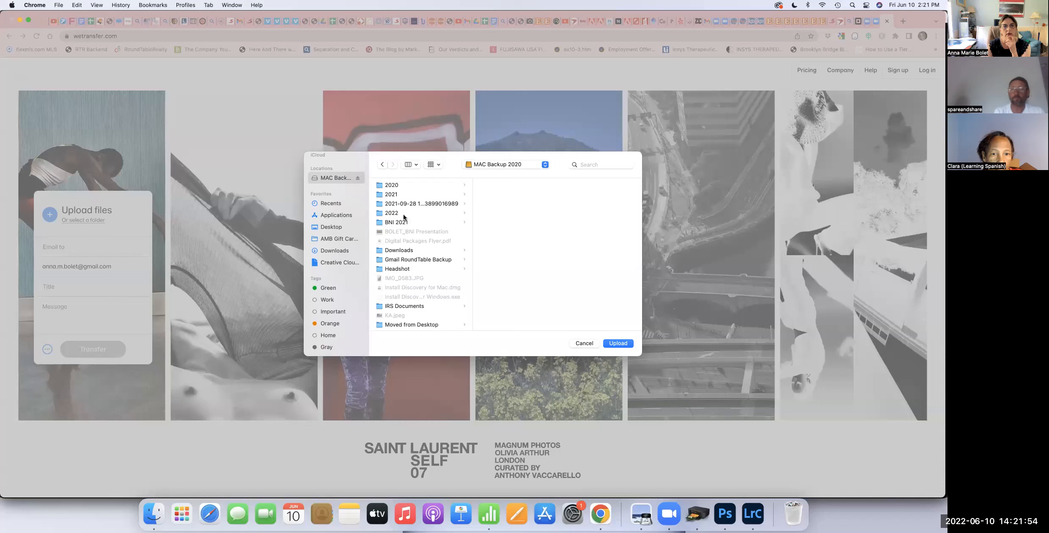
click(403, 214)
scroll(511, 327, down, 5)
scroll(512, 325, down, 1)
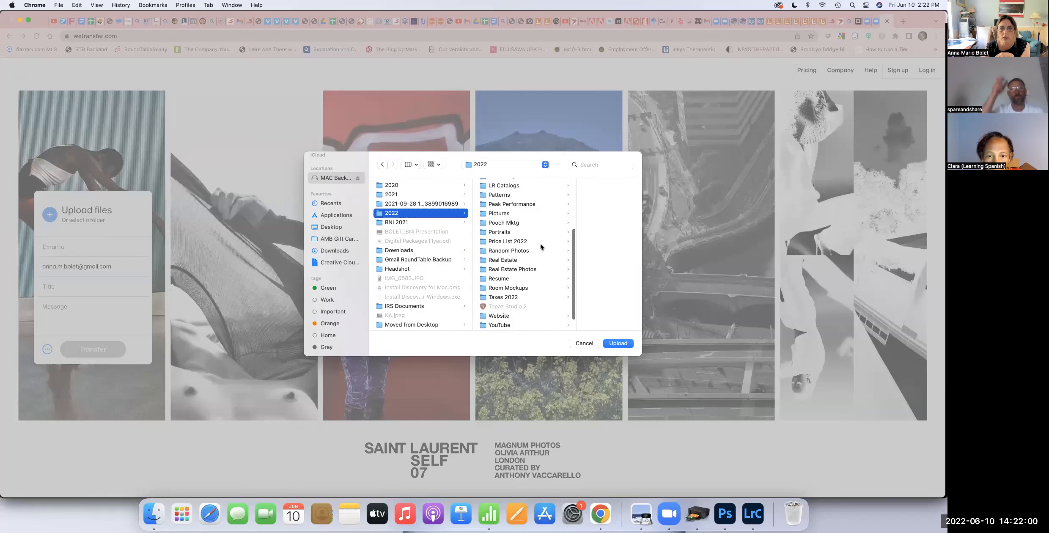
click(528, 269)
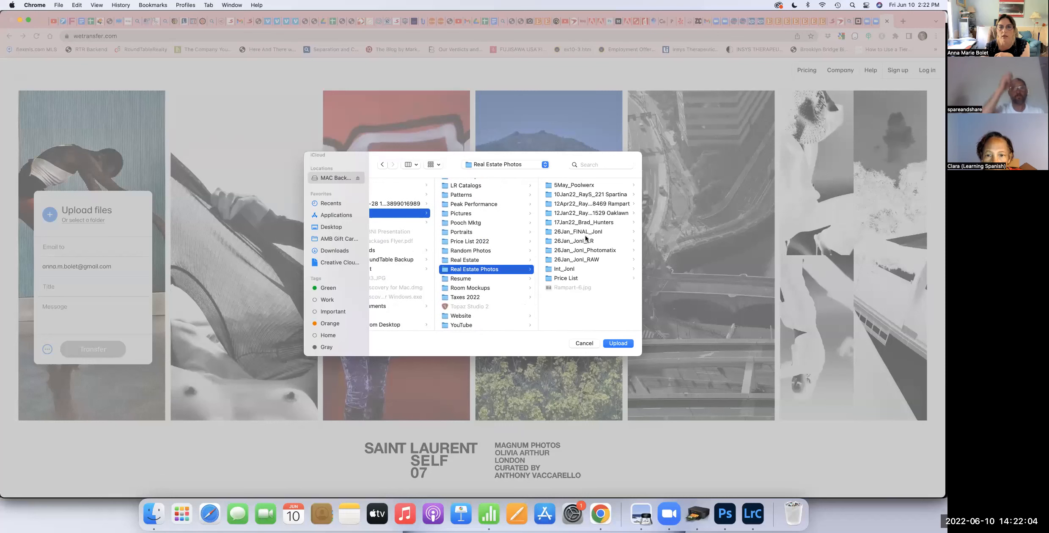
click(586, 223)
click(573, 186)
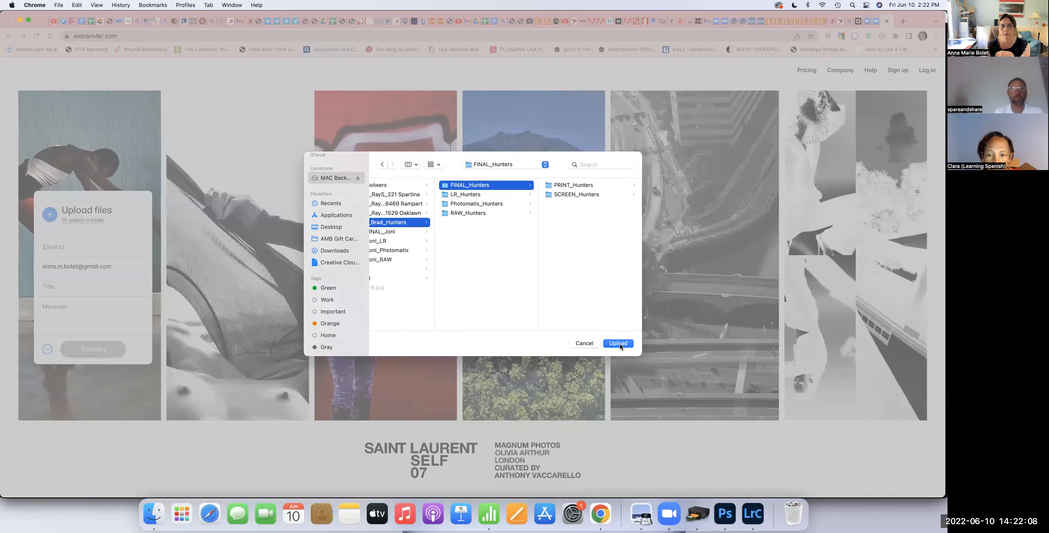
click(618, 343)
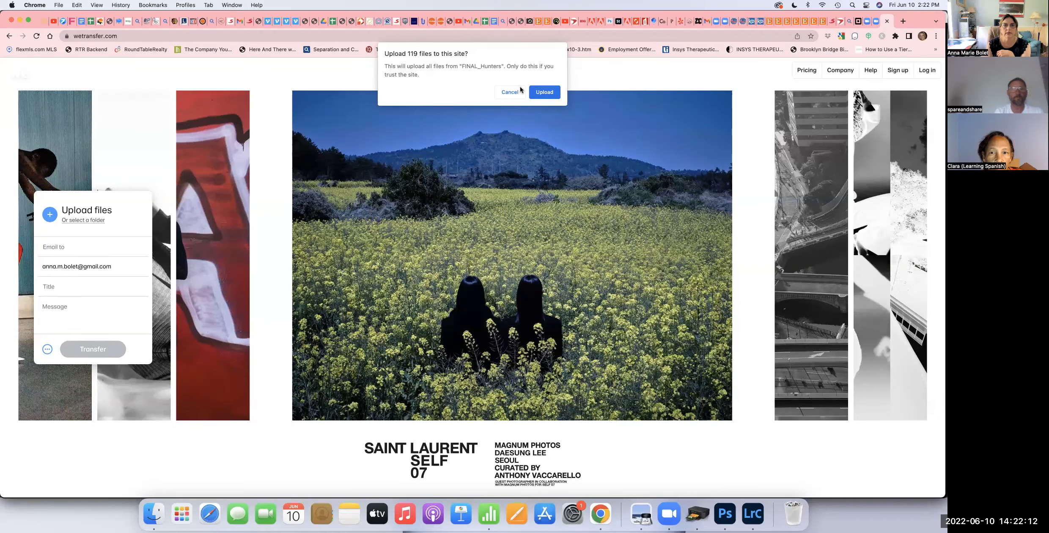
click(538, 92)
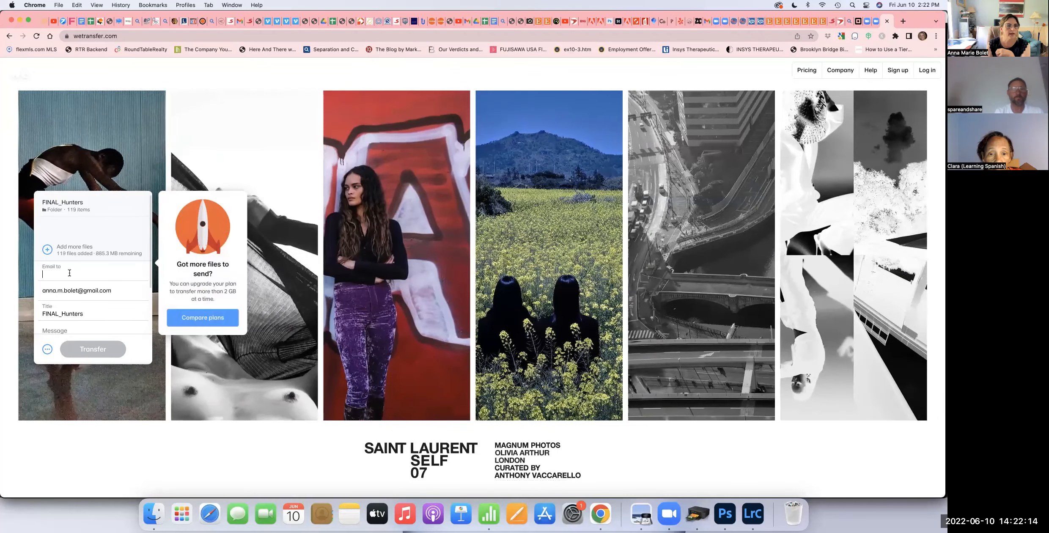
Fill in the recipient's e-mail address for the transfer.
click(69, 272)
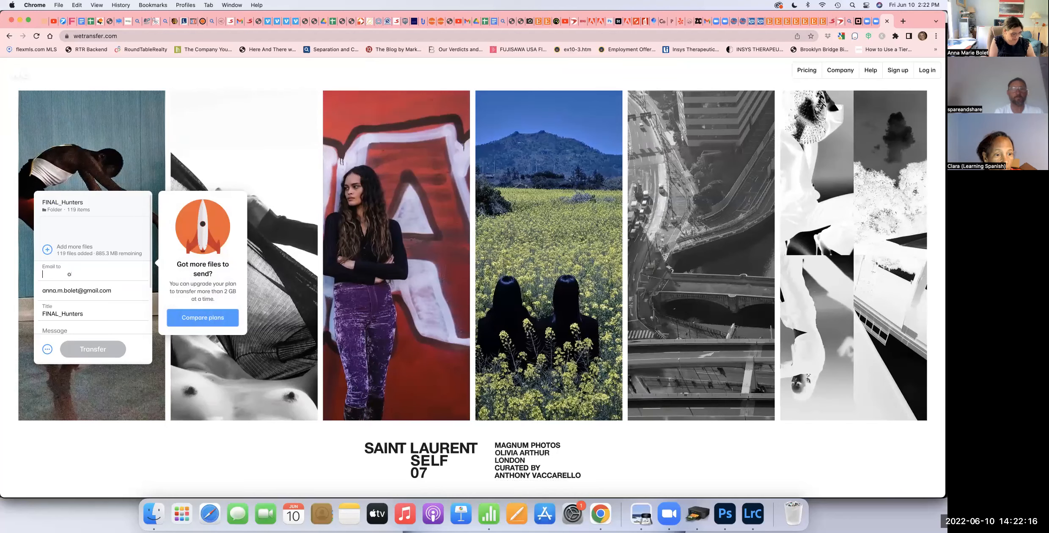
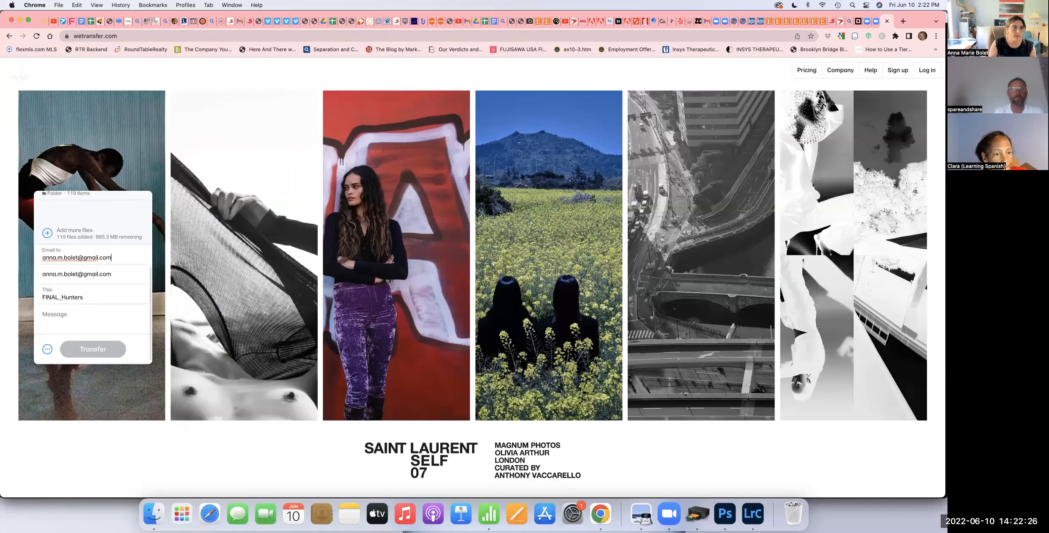
click(59, 317)
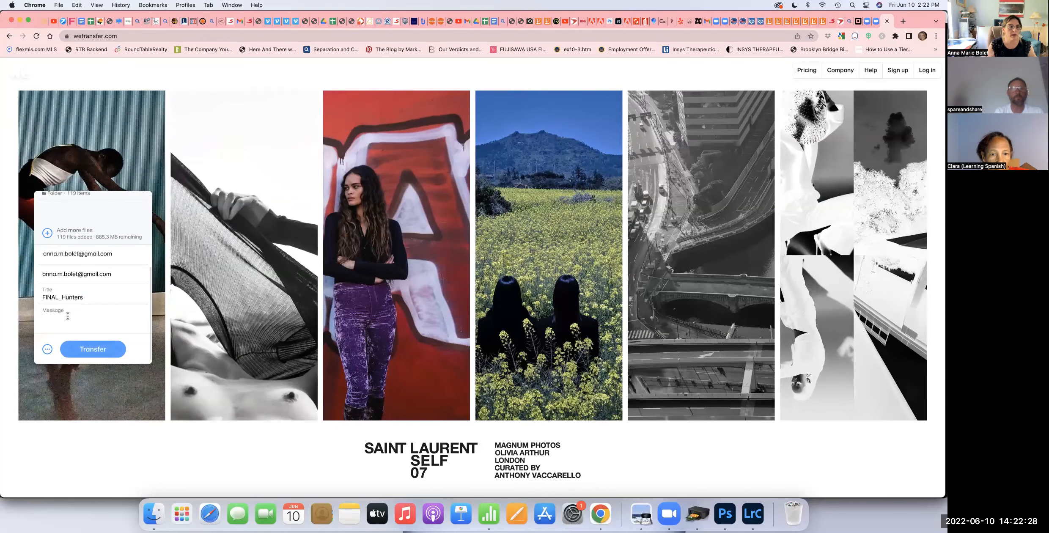
Start the transfer and enter the e-mail verification code to verify it.
click(97, 358)
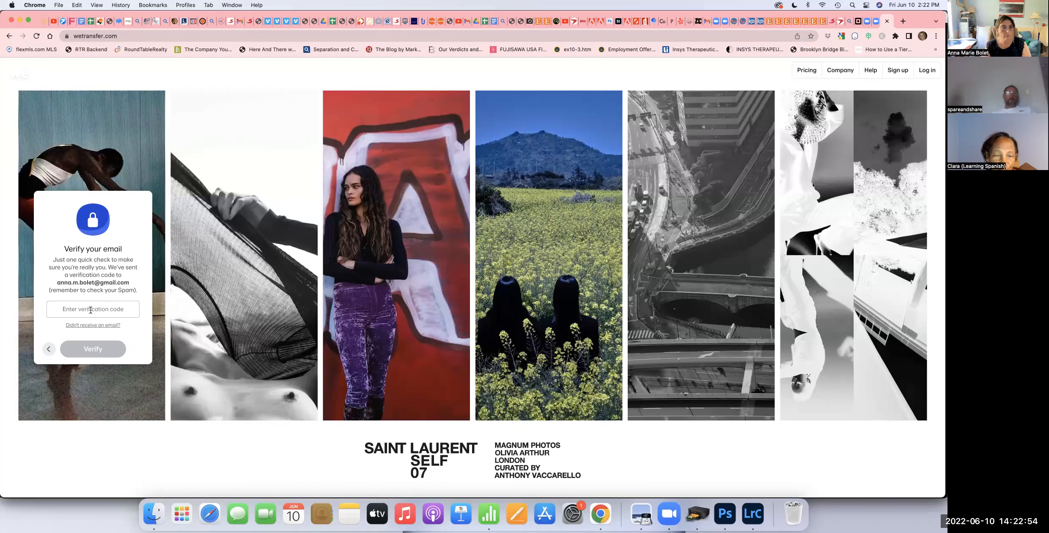
click(91, 310)
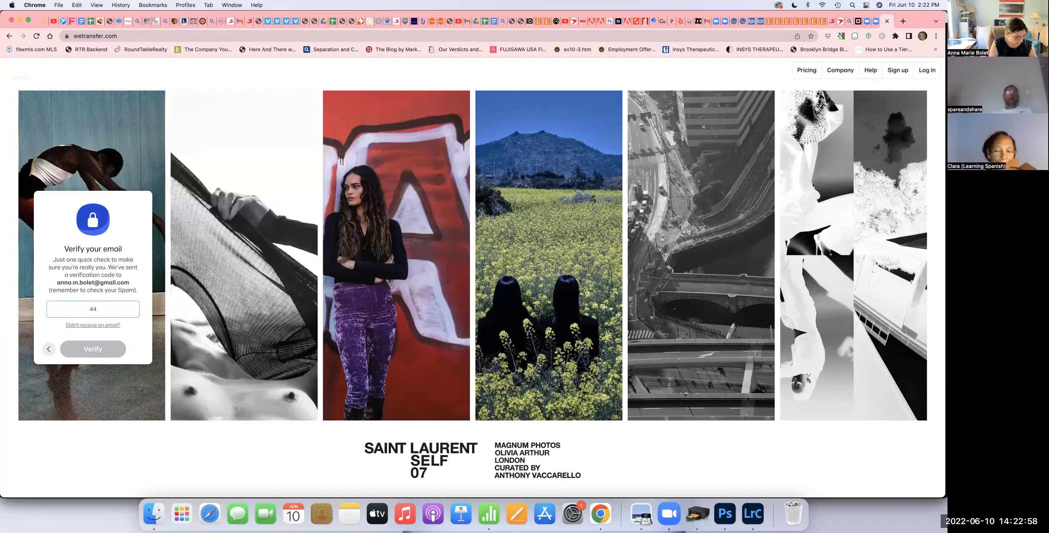
click(100, 348)
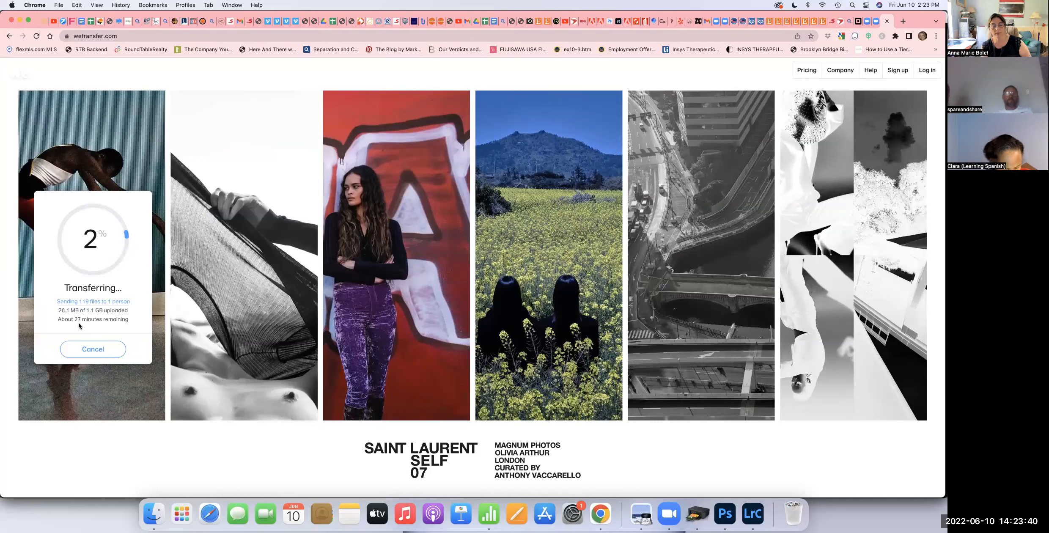
Cancel the running transfer.
click(103, 353)
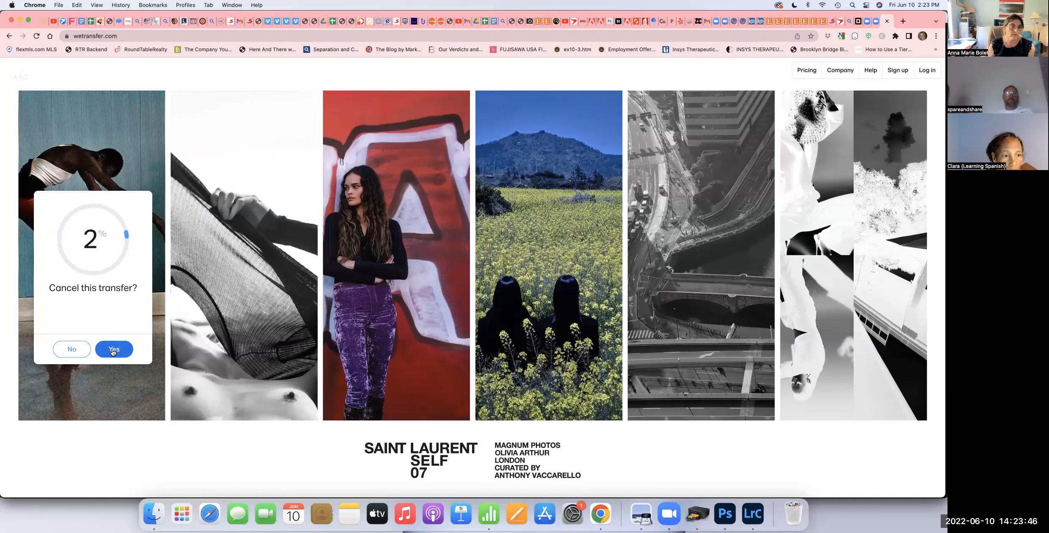
click(114, 350)
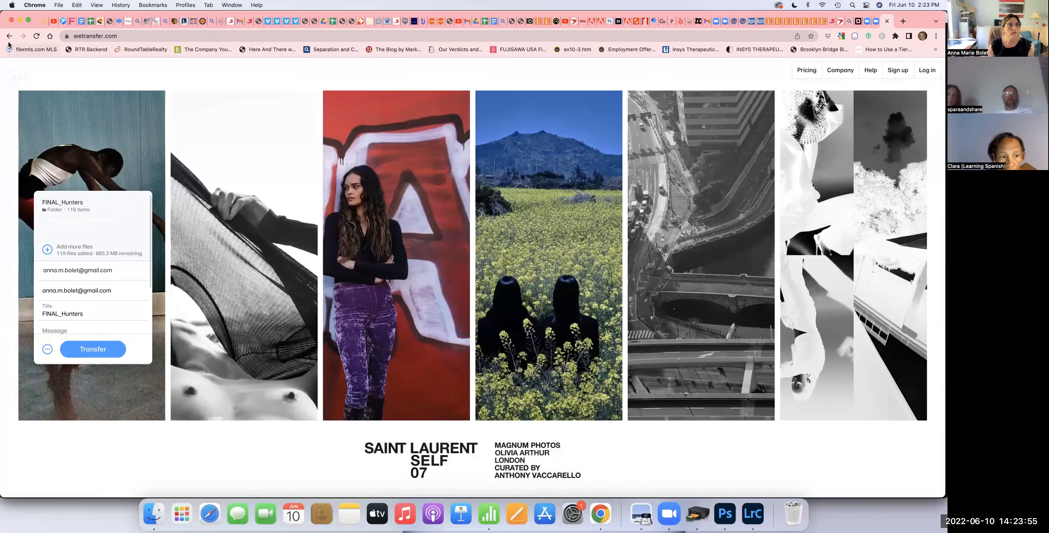
Go back to the start page and search Bing for wetransfer.
click(10, 38)
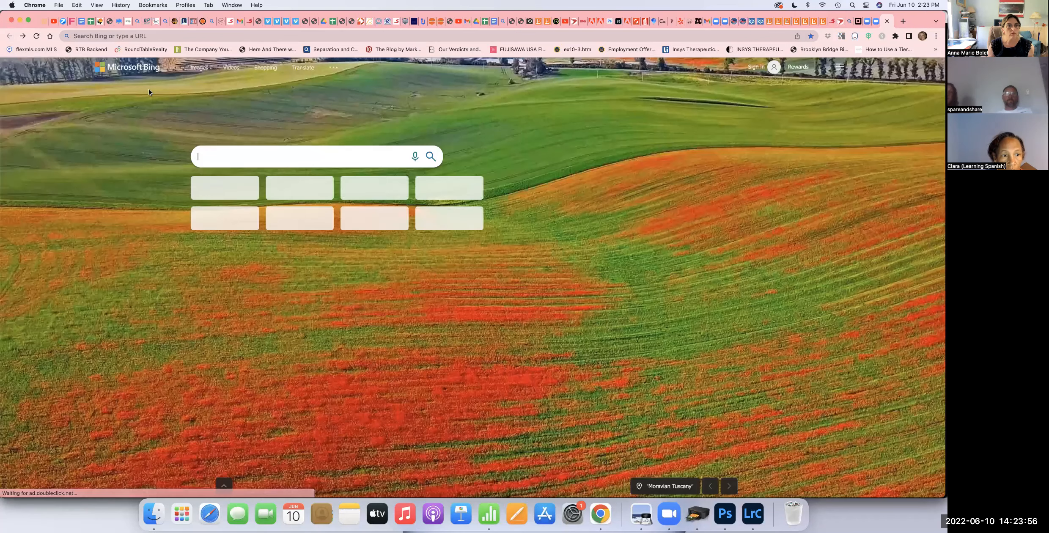
click(308, 153)
text(wetransfer)
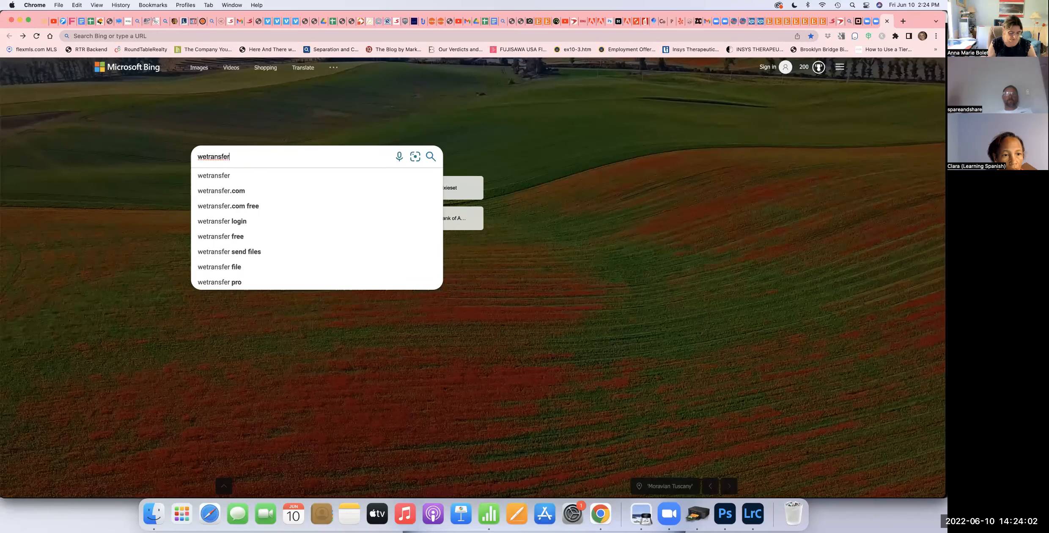
key(Return)
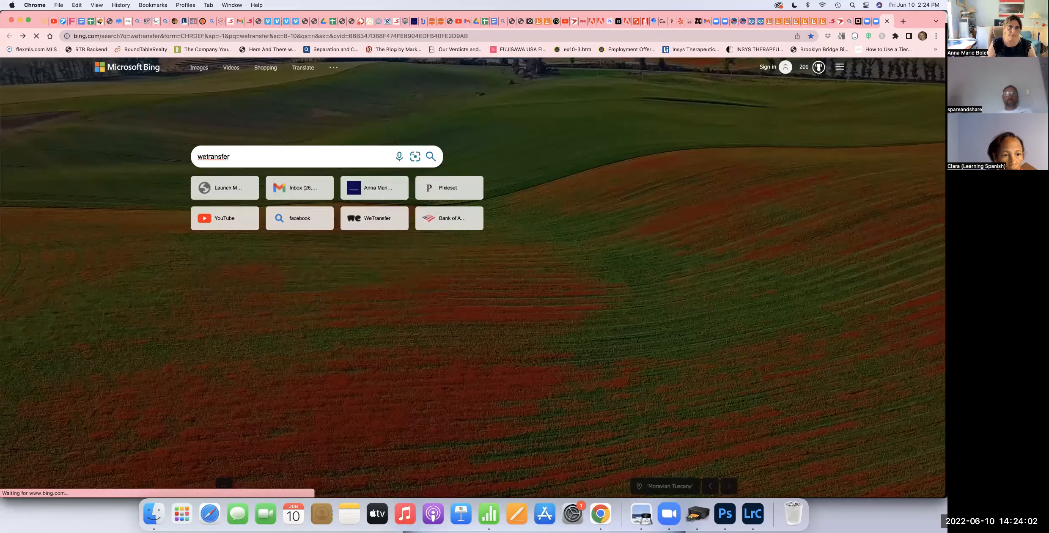
Open WeTransfer and upload the SCREEN_Hunters folder from FINAL_Hunters, confirming the upload of all its files.
click(243, 149)
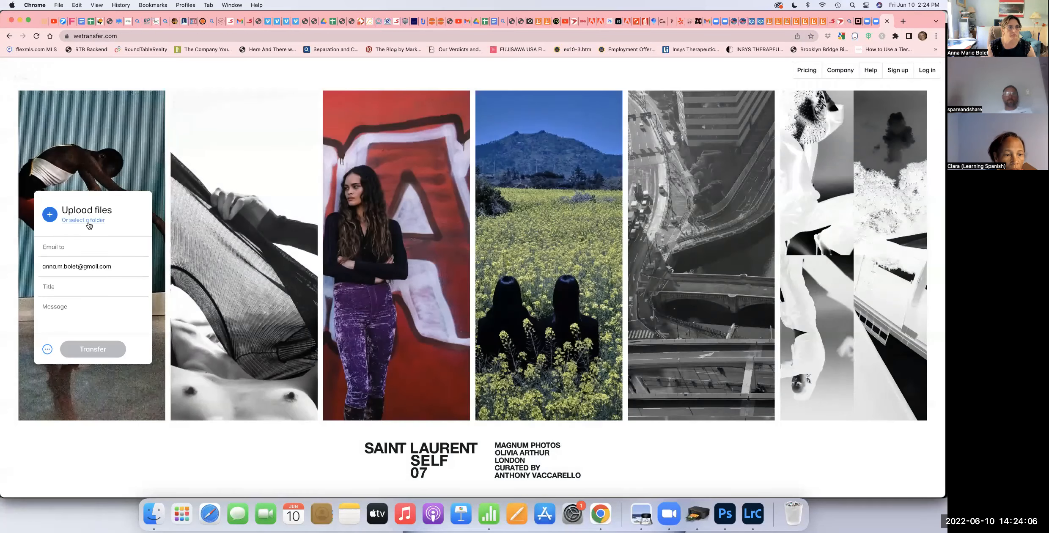
click(91, 220)
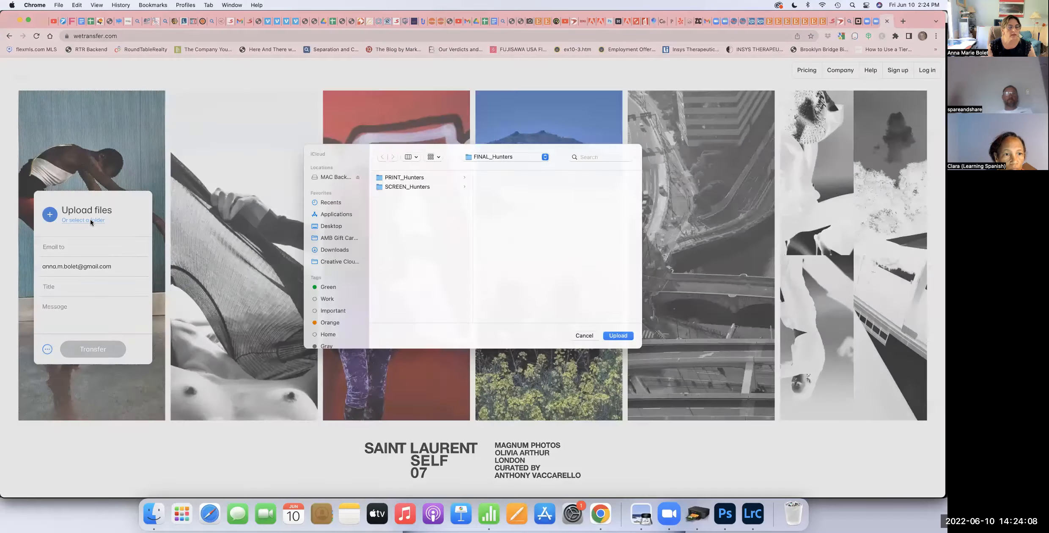
click(428, 194)
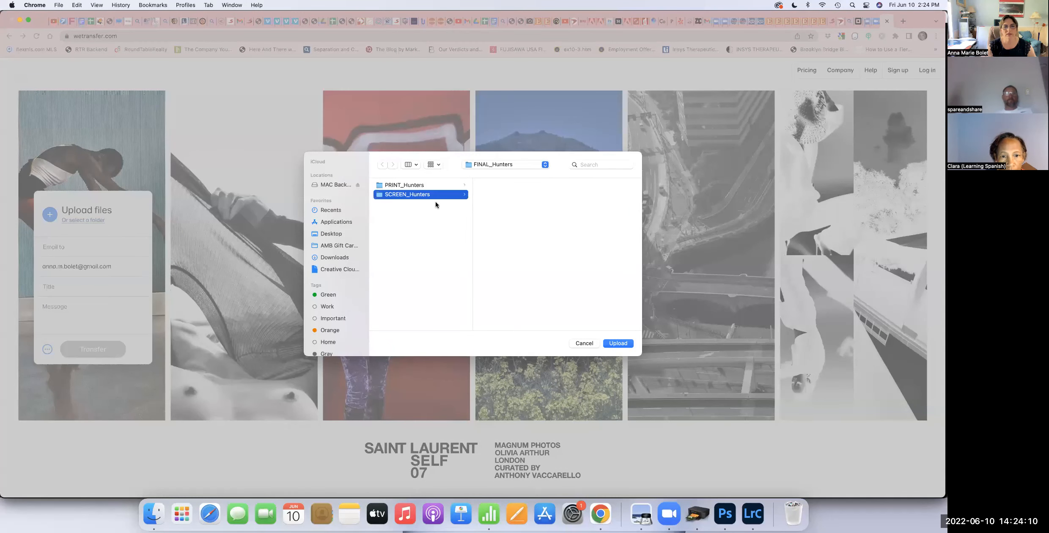
click(621, 341)
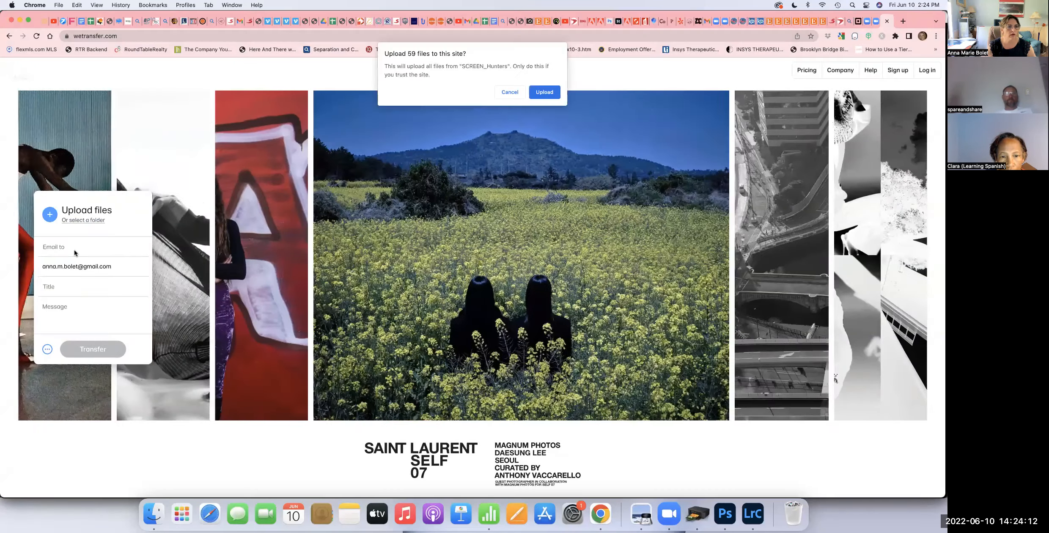
click(545, 92)
Add the recipient's e-mail address to the SCREEN_Hunters transfer.
click(74, 275)
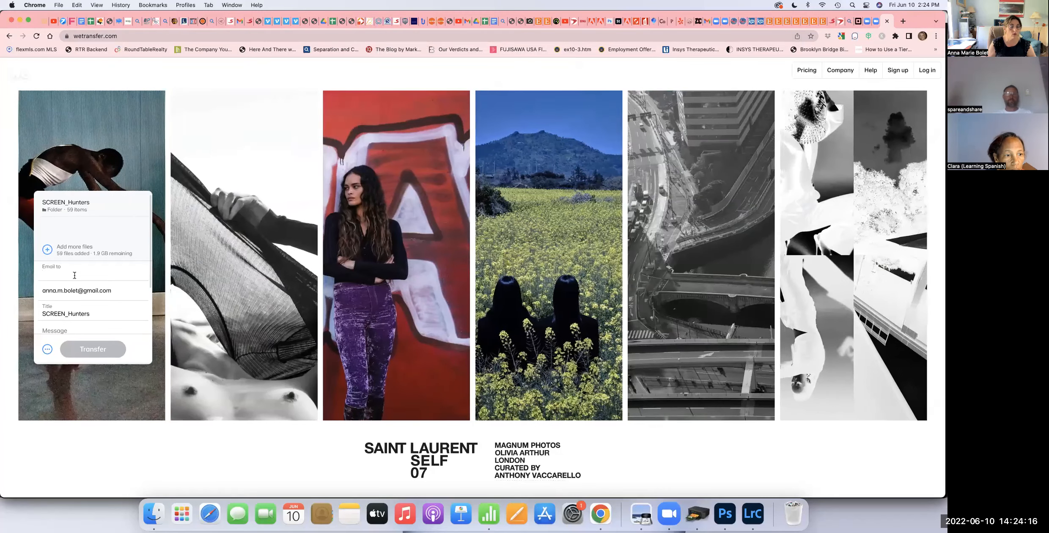
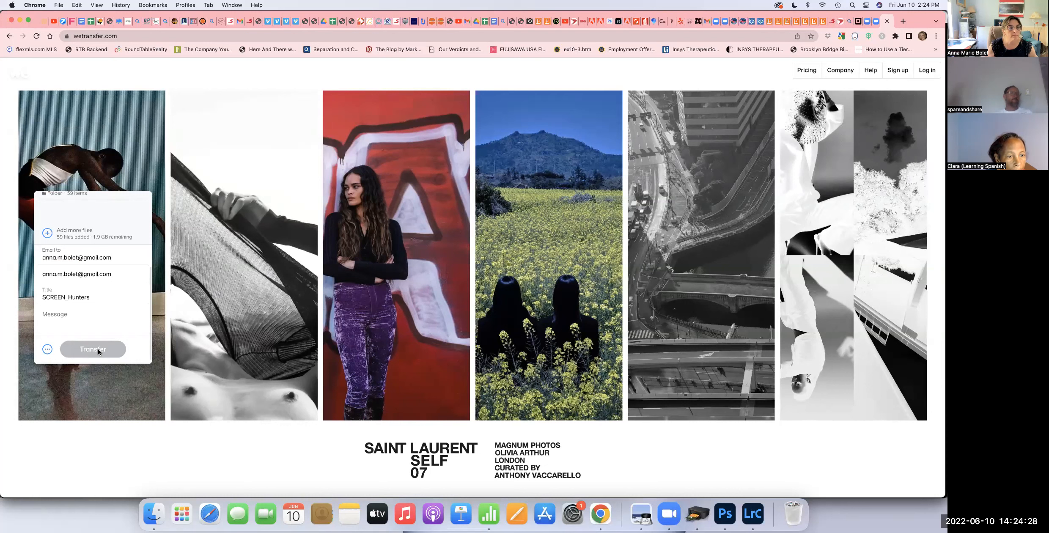
key(Return)
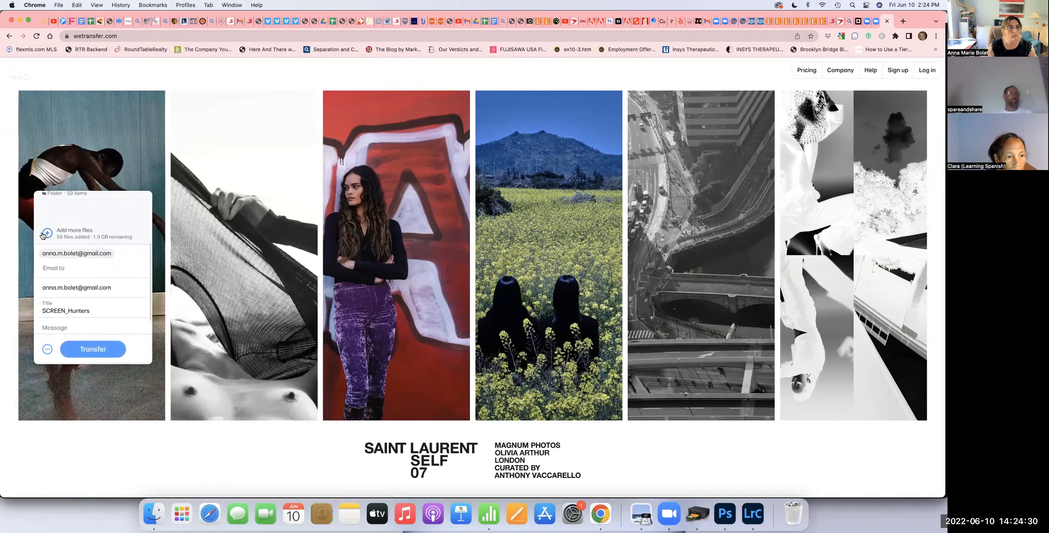
Start the transfer, then enter the e-mail verification code and verify.
click(102, 352)
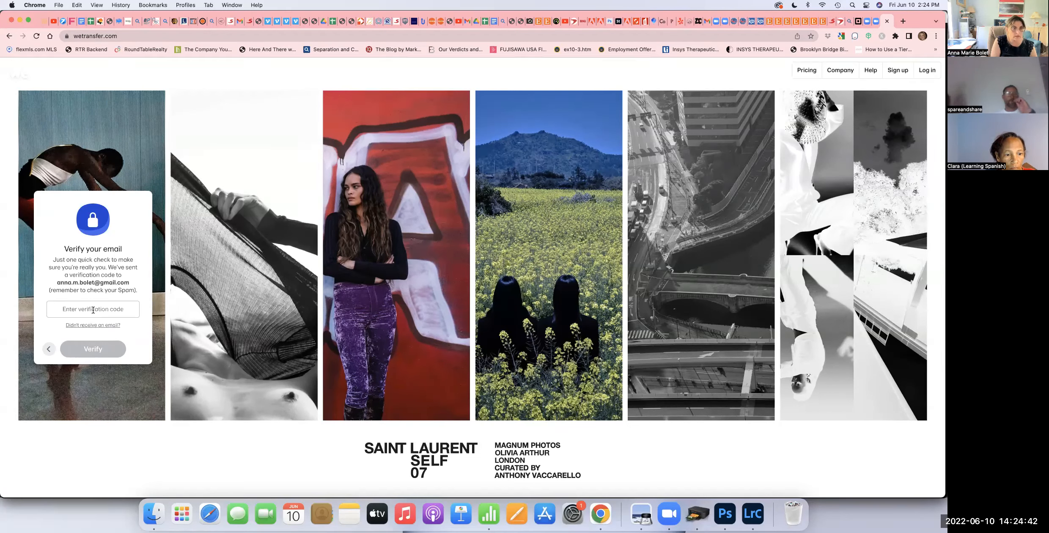
click(93, 310)
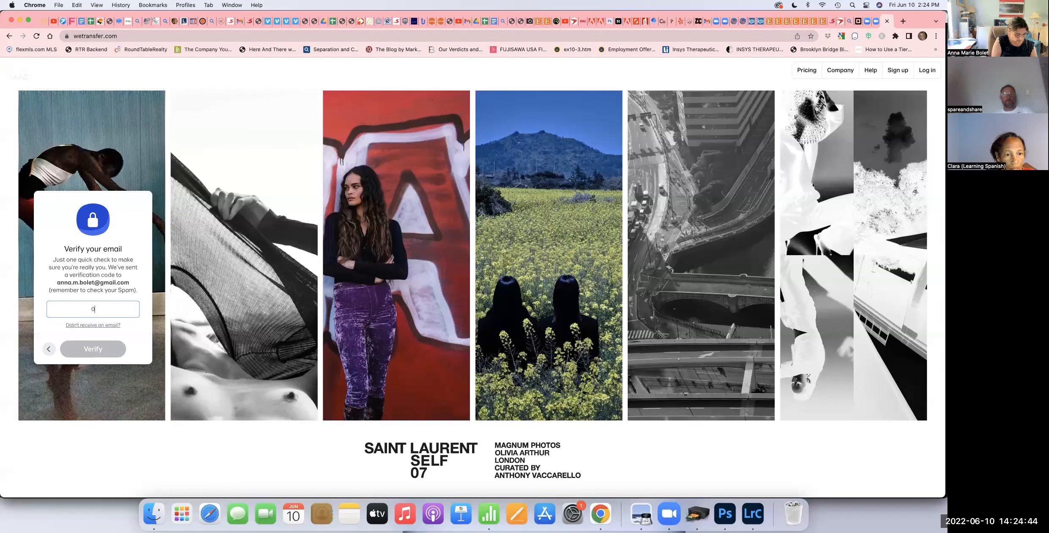
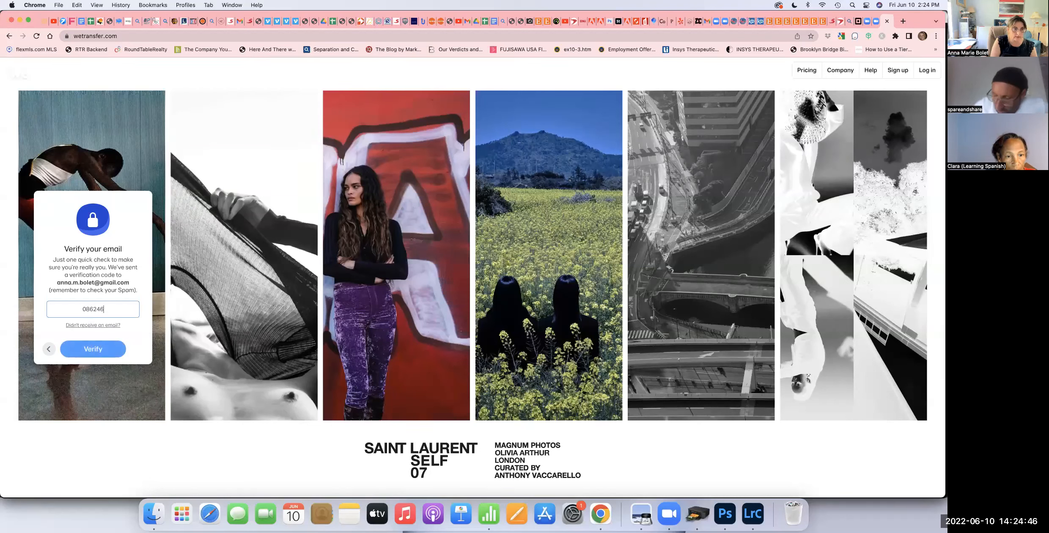
click(93, 349)
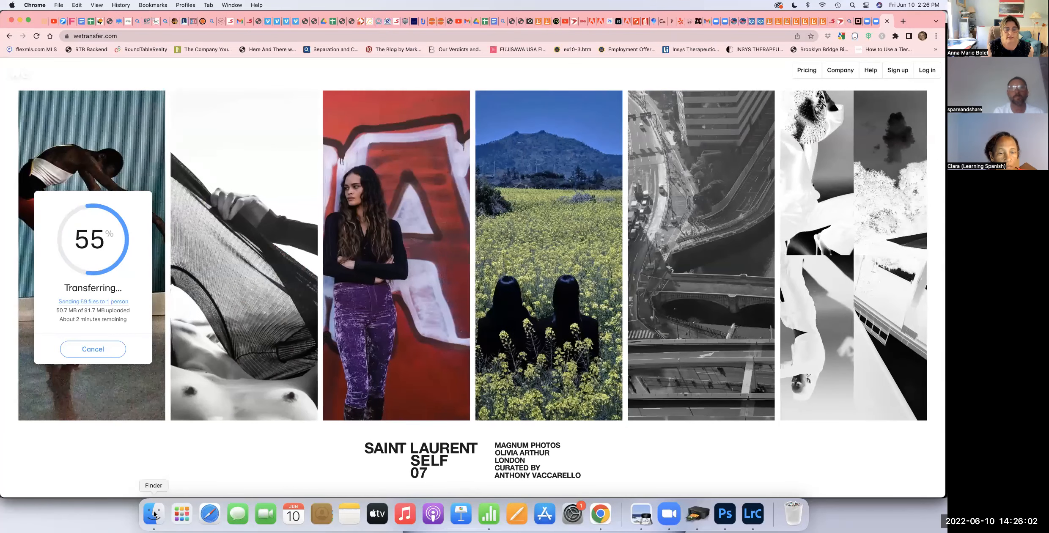
Bring up the Finder windows and browse the Real Estate Photos folders of the shoot down to RAW_Hunters.
click(154, 513)
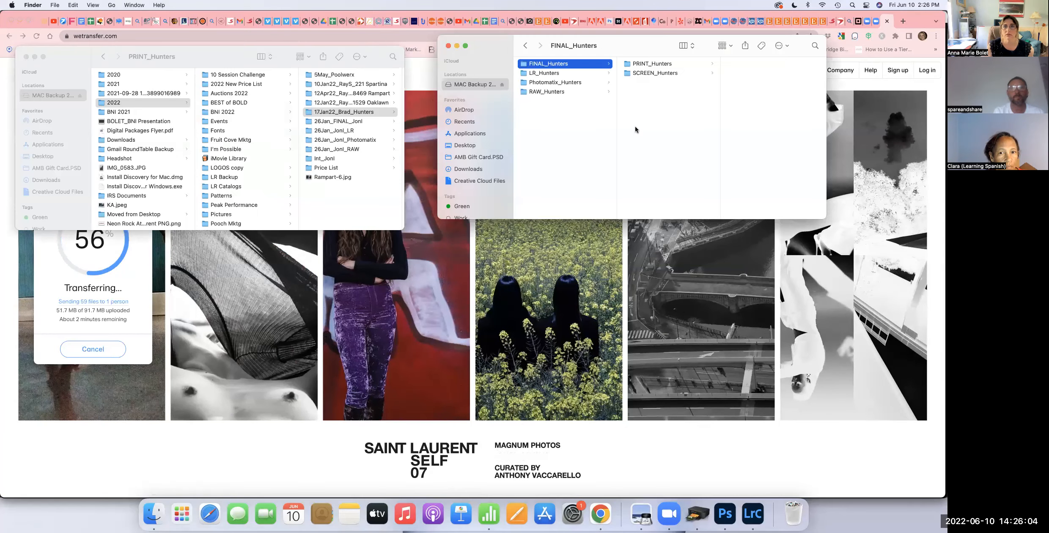
drag(492, 47, 498, 103)
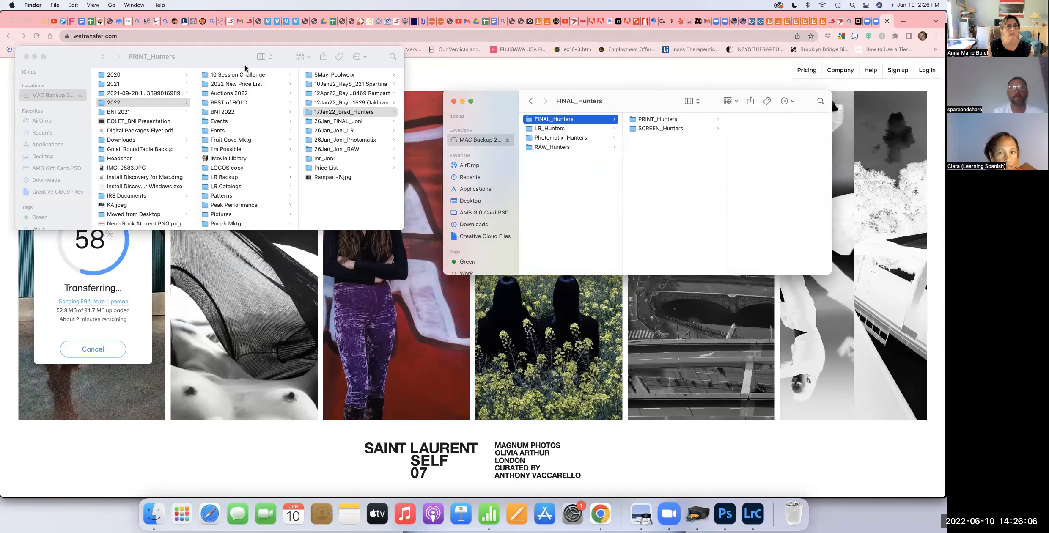
drag(204, 59, 205, 83)
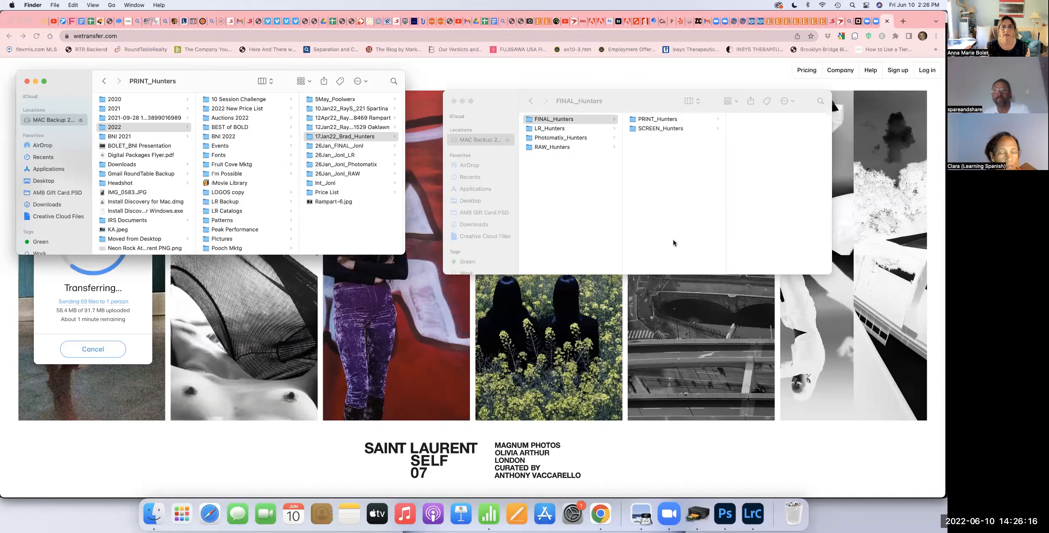
scroll(573, 213, left, 5)
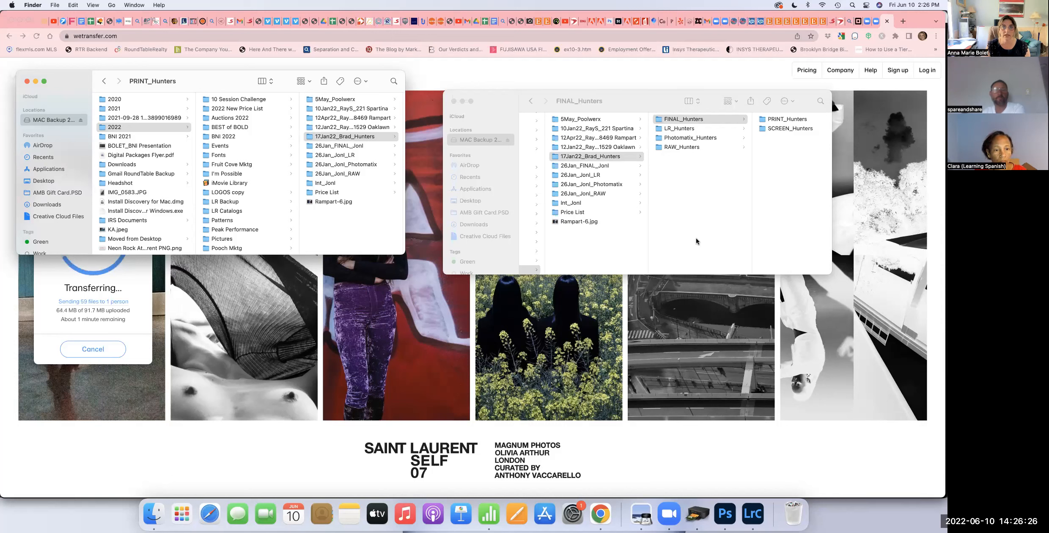
scroll(537, 233, left, 5)
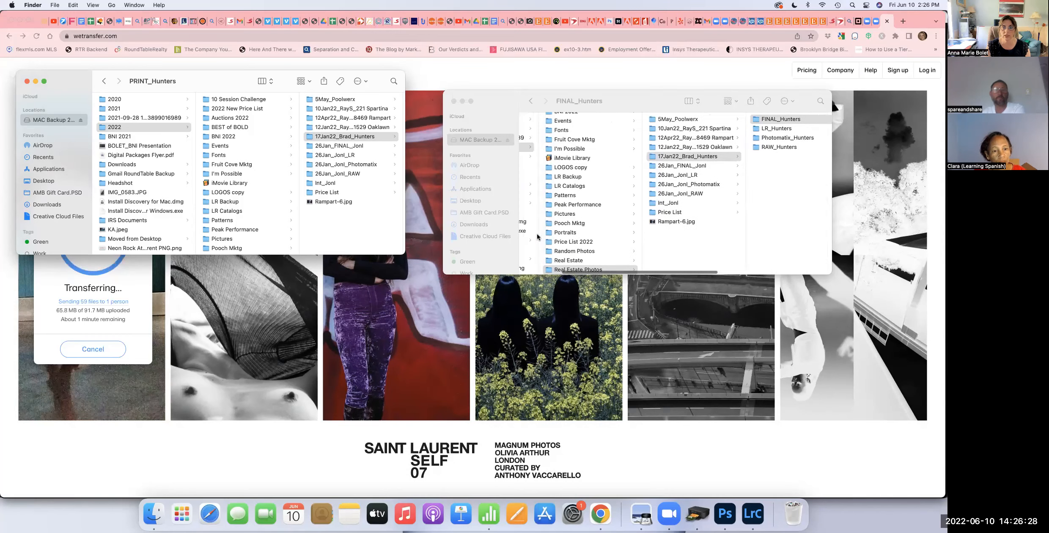
scroll(569, 234, down, 3)
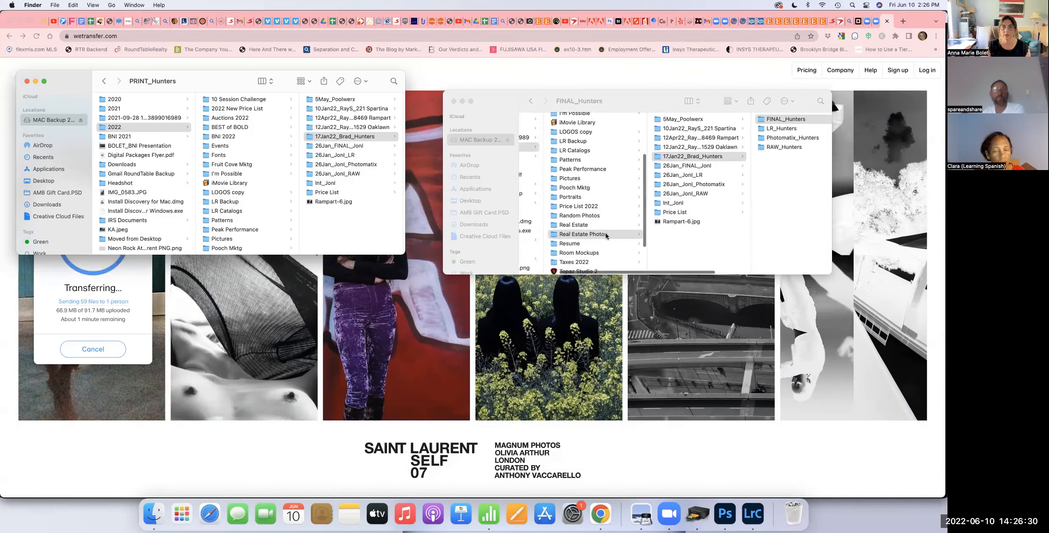
click(612, 234)
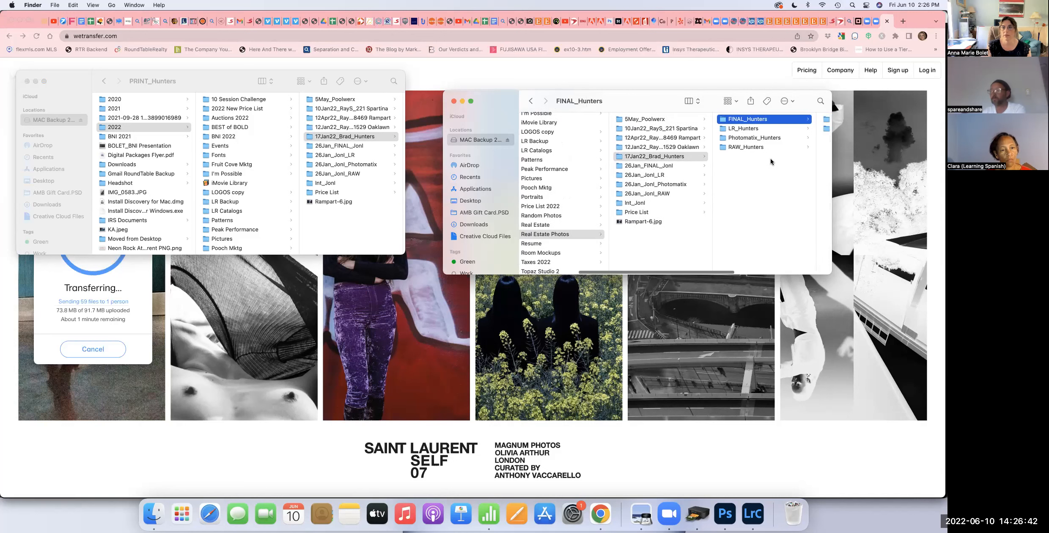
click(761, 146)
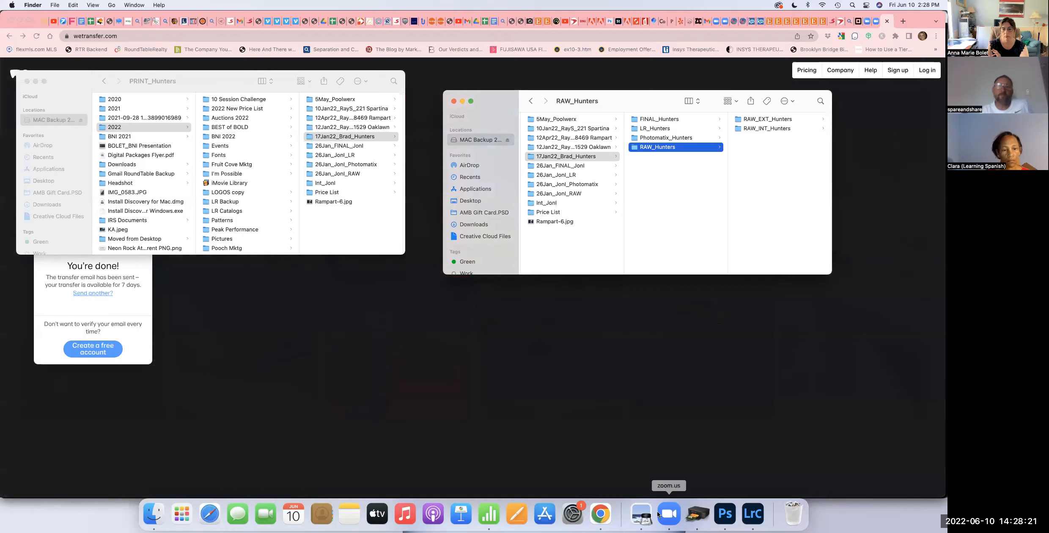
click(663, 514)
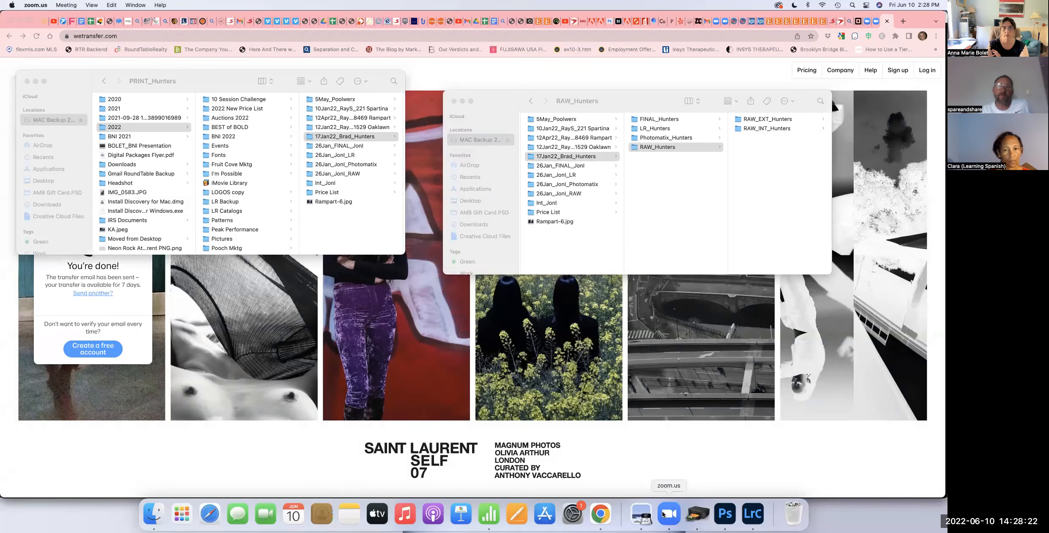